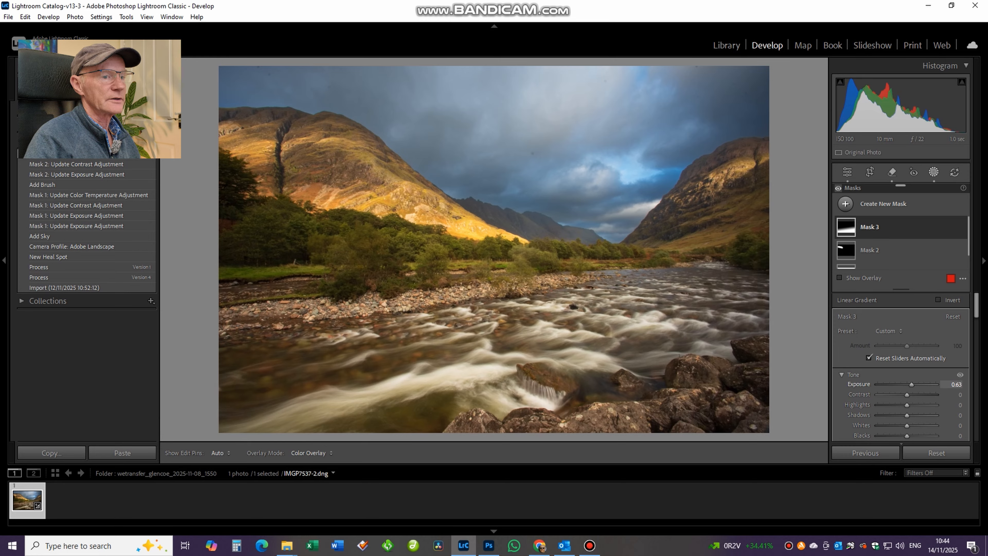
# Adjust the contrast of the linear gradient mask over the foreground and set the whole photo's Vibrance to +20.
pyautogui.moveTo(911, 384); pyautogui.dragTo(911, 395)
pyautogui.click(846, 172)
pyautogui.moveTo(908, 377); pyautogui.dragTo(913, 377)
# Heal the dark dust spot in the cloudy sky at 100% magnification.
pyautogui.click(495, 134)
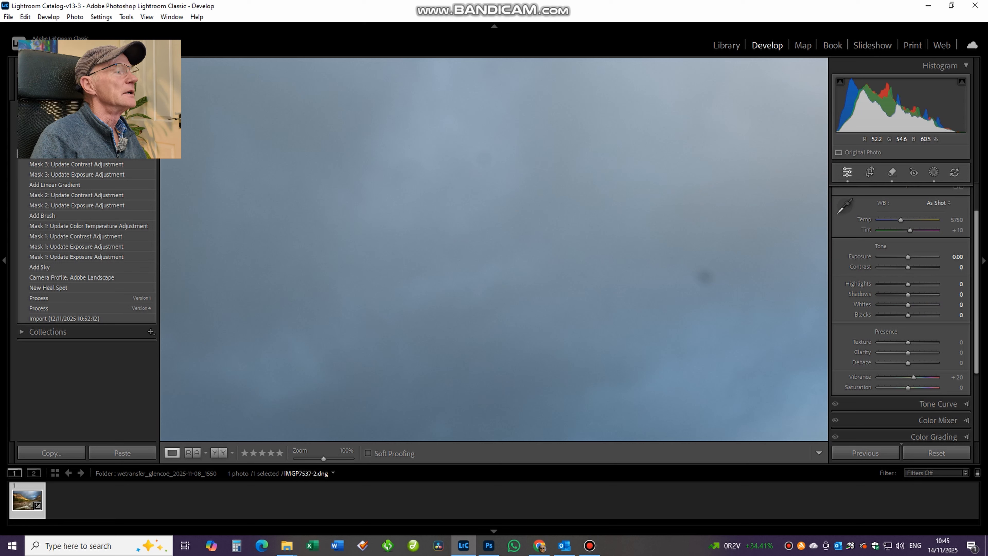
pyautogui.press('i')
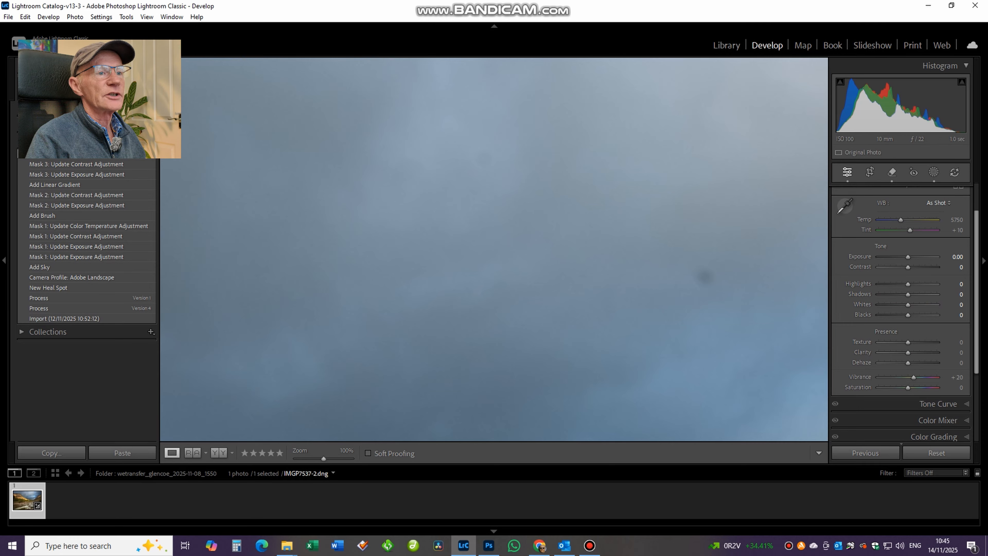
pyautogui.click(892, 172)
pyautogui.click(705, 277)
# Enable chromatic aberration removal for the photo and bring the Basic adjustments back into view.
pyautogui.click(839, 218)
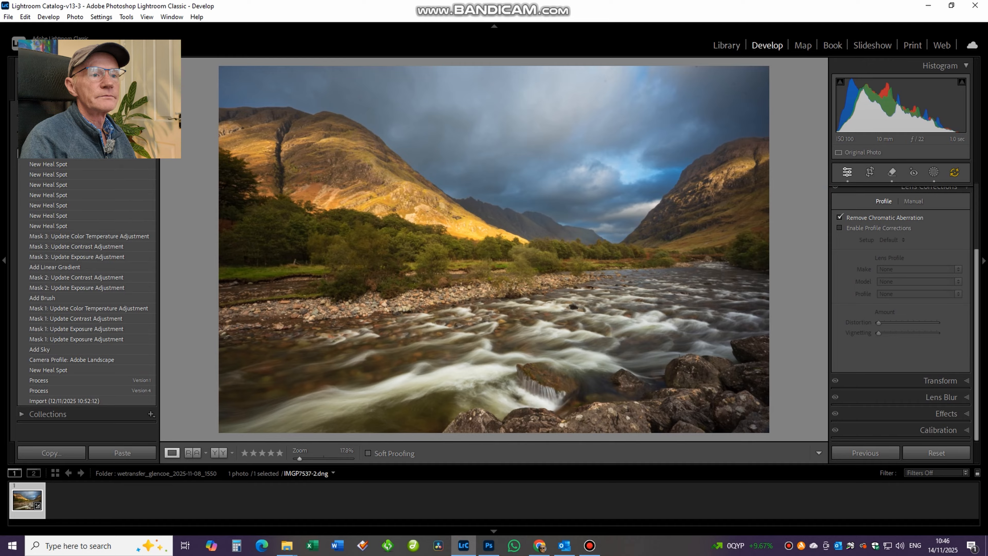
pyautogui.scroll(3, 900, 311)
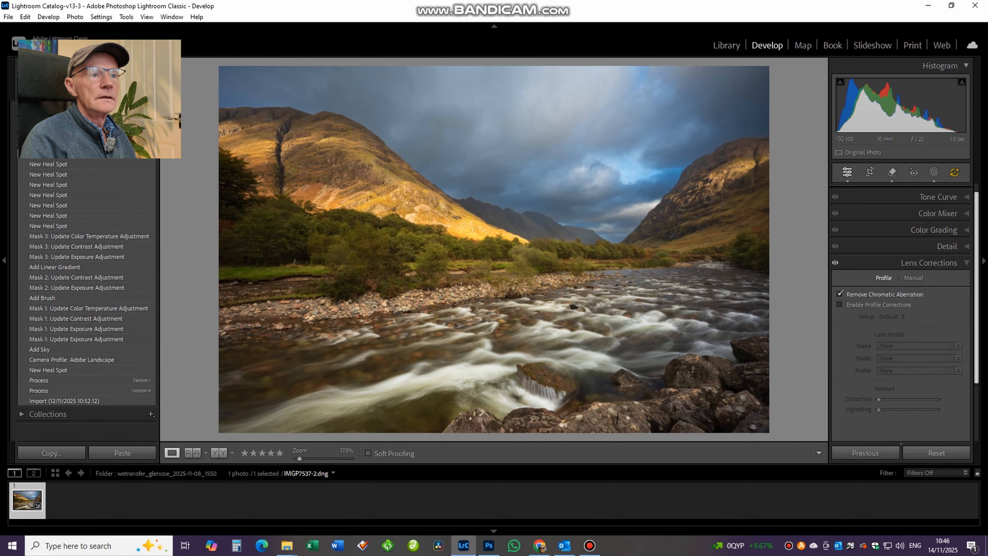
pyautogui.click(948, 192)
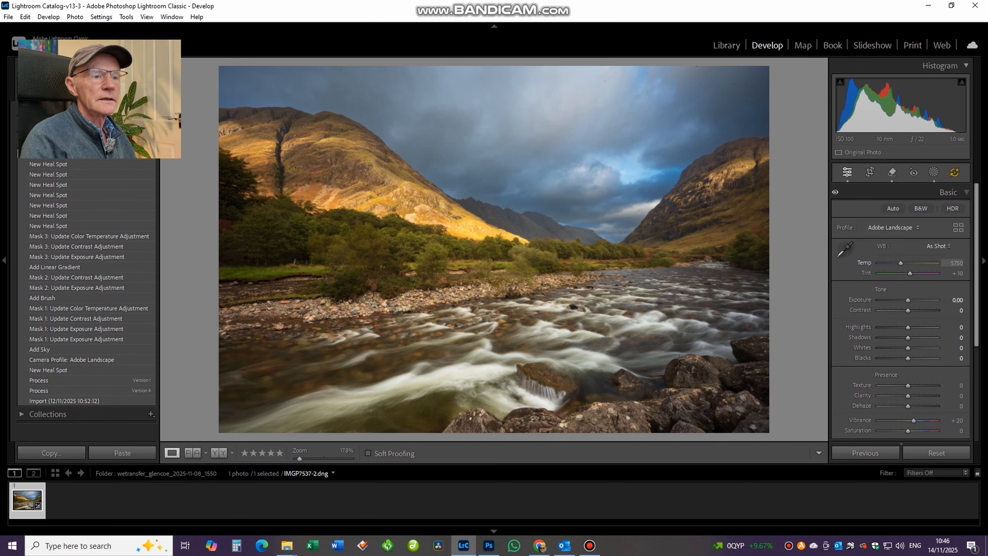
# Switch to Photoshop and compare the edited IMGP7537-2.dng with IMGP7537-2.jpg.
pyautogui.click(489, 545)
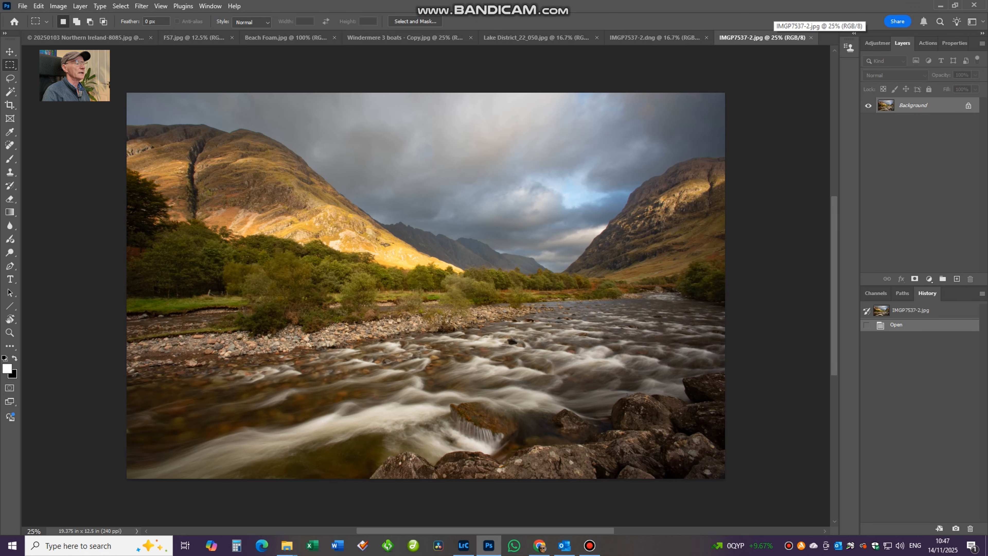
pyautogui.click(657, 37)
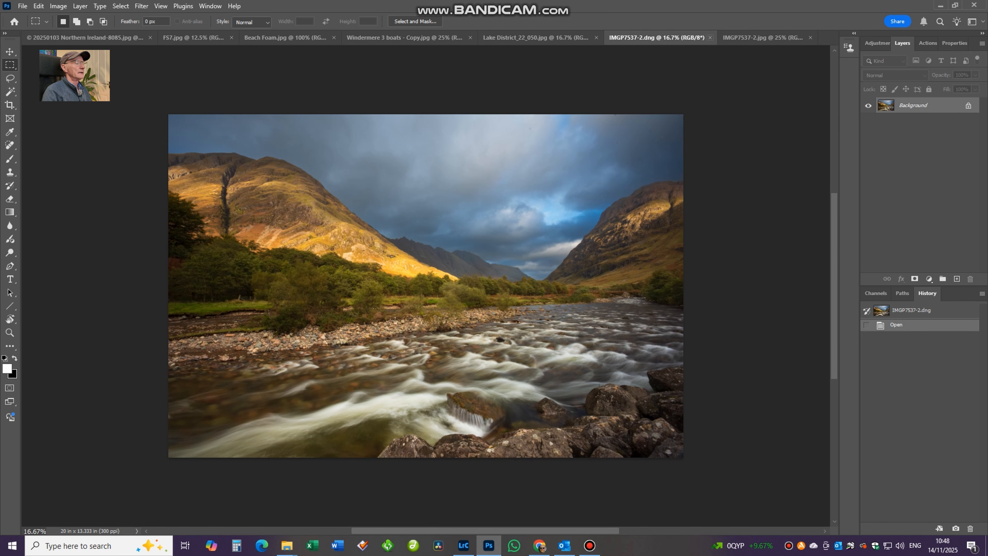
pyautogui.click(762, 38)
# Examine the mountain ridge edge and the sky above it in IMGP7537-2.jpg at 300% magnification.
pyautogui.scroll(4, 140, 85)
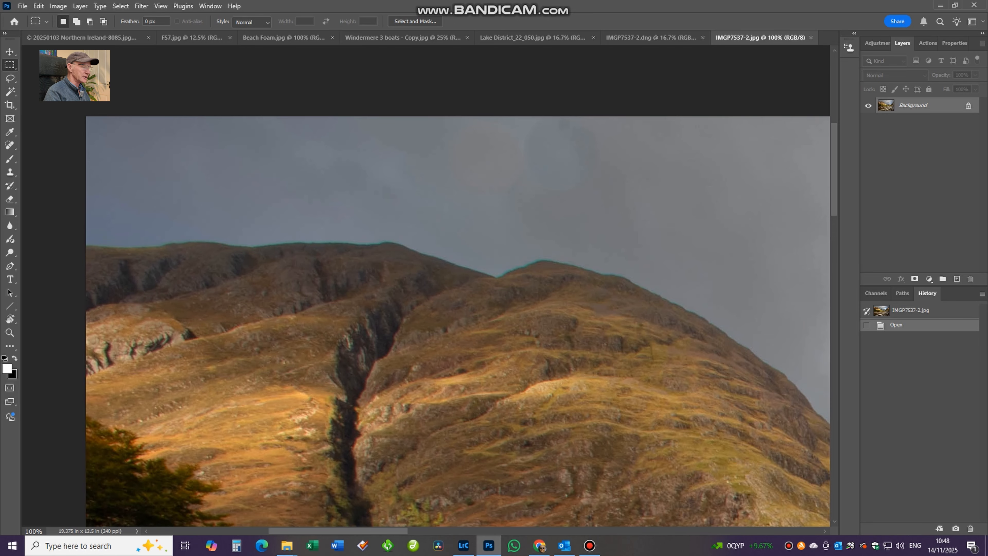
pyautogui.scroll(2, 426, 286)
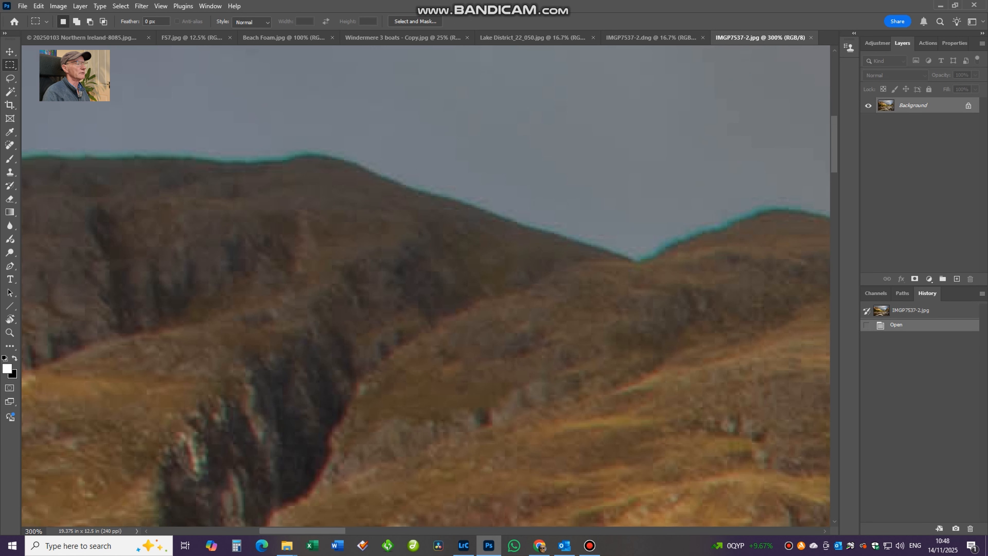
pyautogui.moveTo(259, 218); pyautogui.dragTo(552, 348)
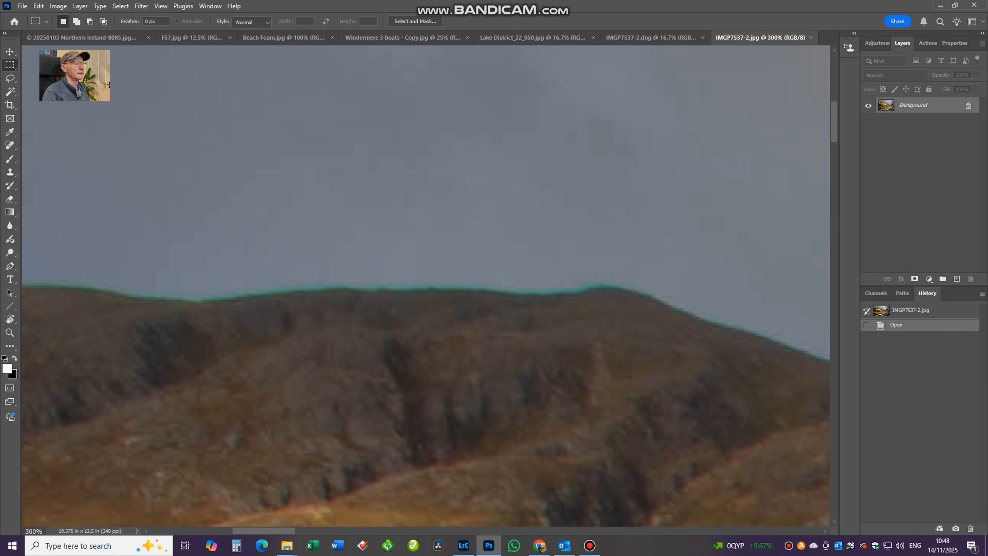
pyautogui.moveTo(459, 273); pyautogui.dragTo(381, 435)
pyautogui.moveTo(486, 295); pyautogui.dragTo(285, 336)
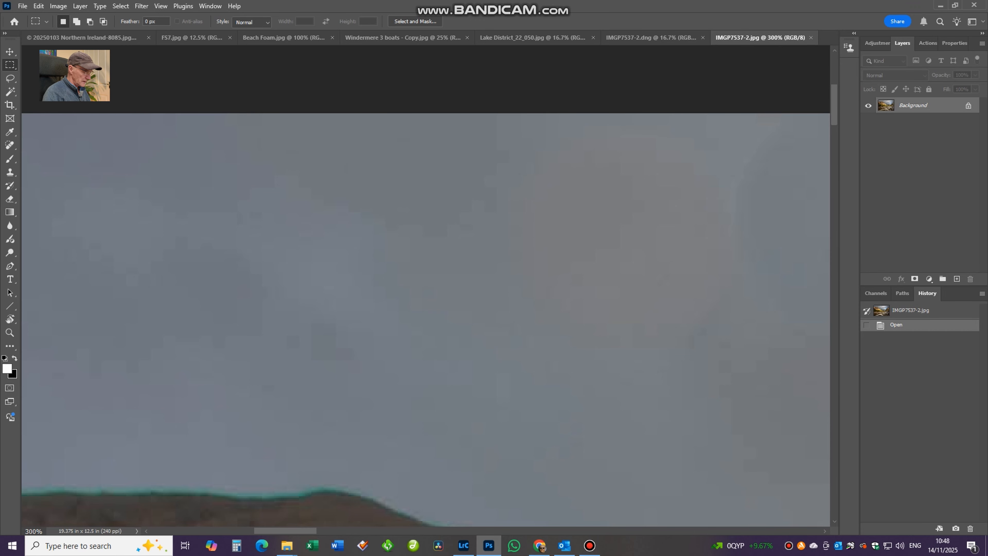
# Select a rectangle of sky above the mountain ridge and darken it with a Curves point at input 124, output 76.
pyautogui.hotkey('ctrl', '1')
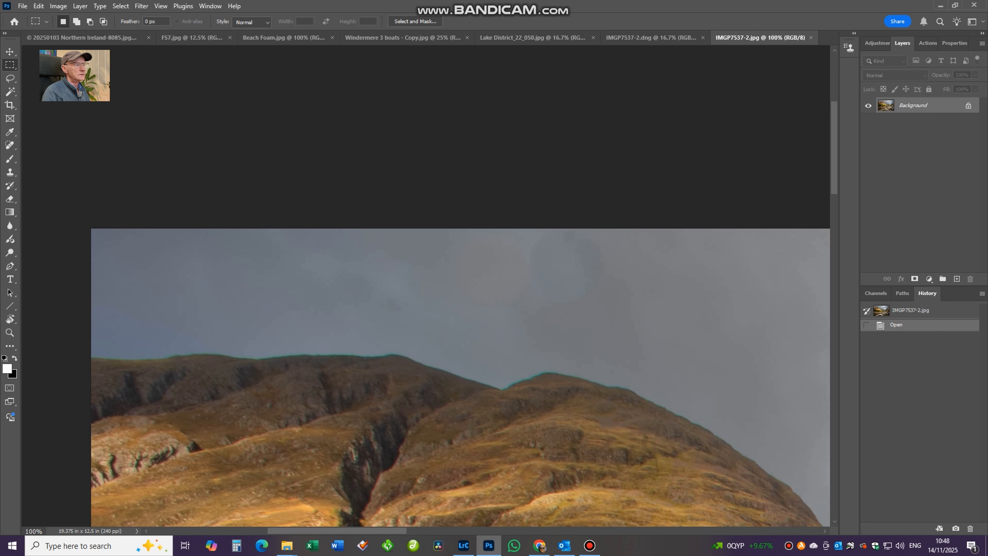
pyautogui.moveTo(376, 228); pyautogui.dragTo(694, 347)
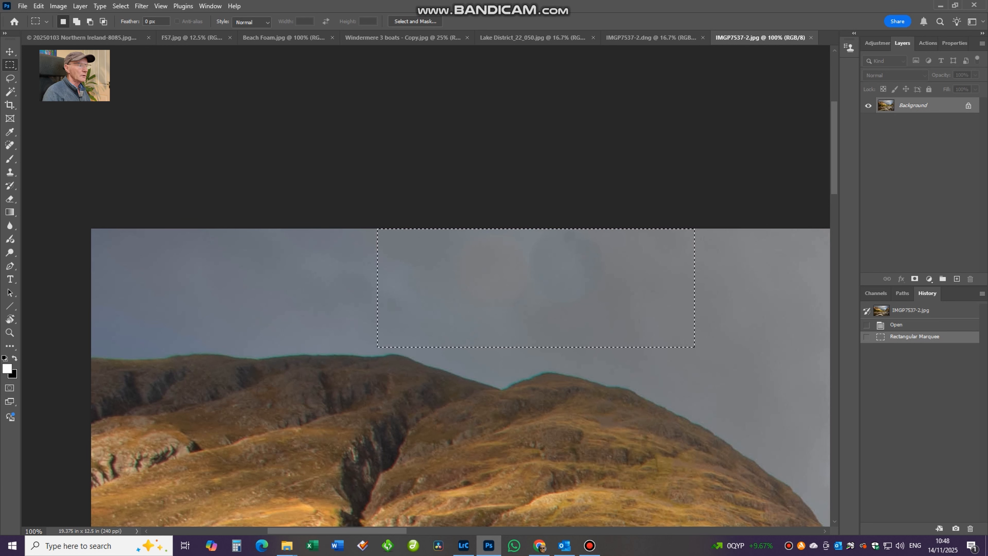
pyautogui.hotkey('ctrl', 'm')
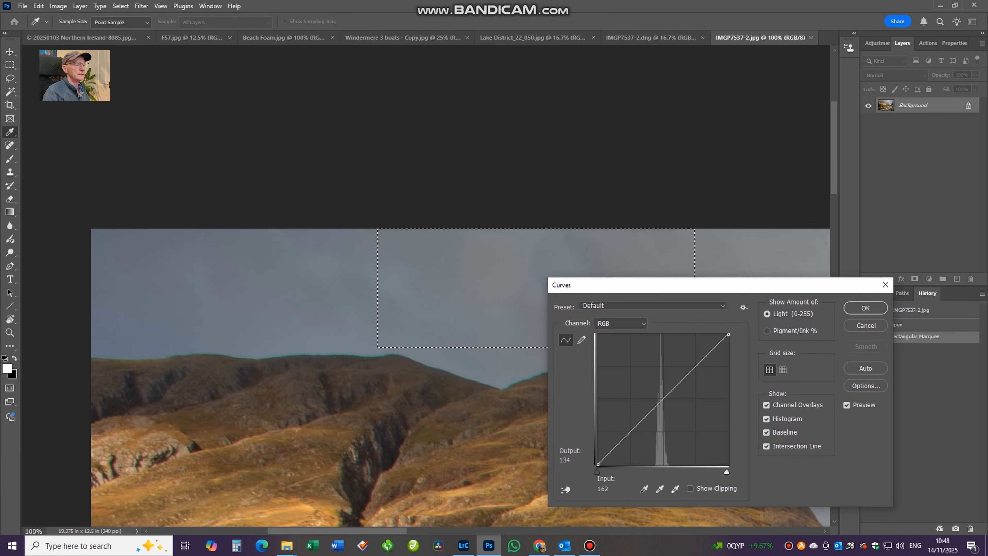
pyautogui.moveTo(660, 401); pyautogui.dragTo(661, 426)
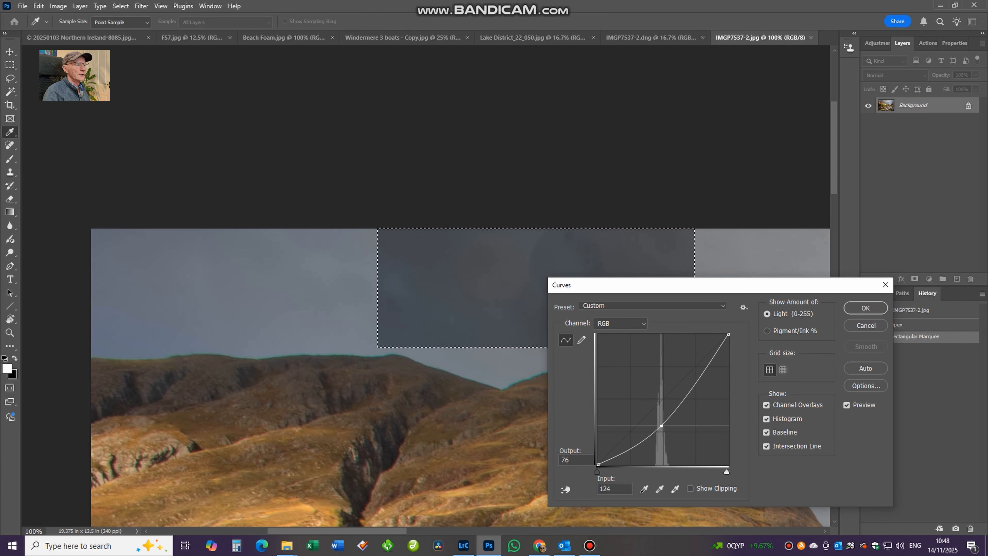
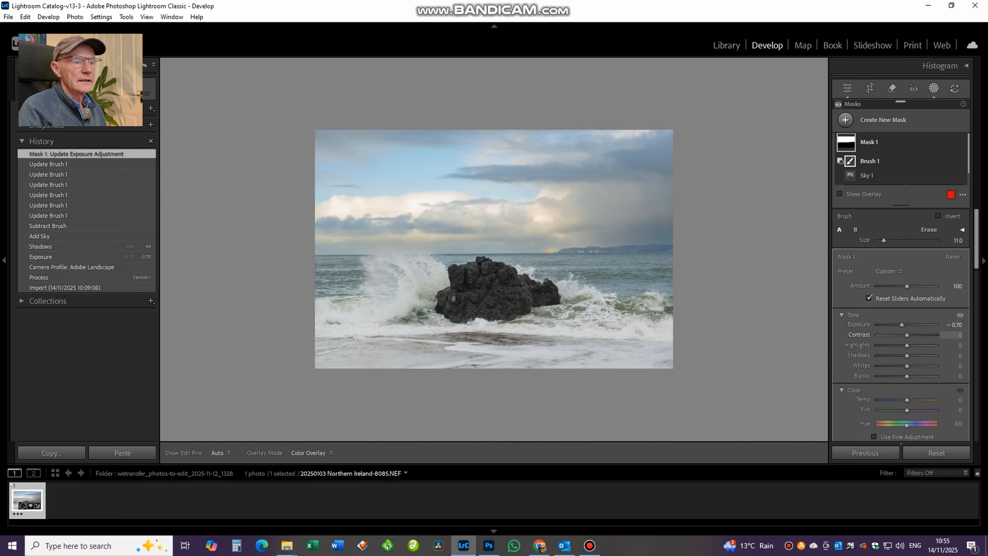
# Set the sky mask's contrast to 18 and colour temperature to -18, and return to the Basic adjustments.
pyautogui.moveTo(912, 334); pyautogui.dragTo(914, 335)
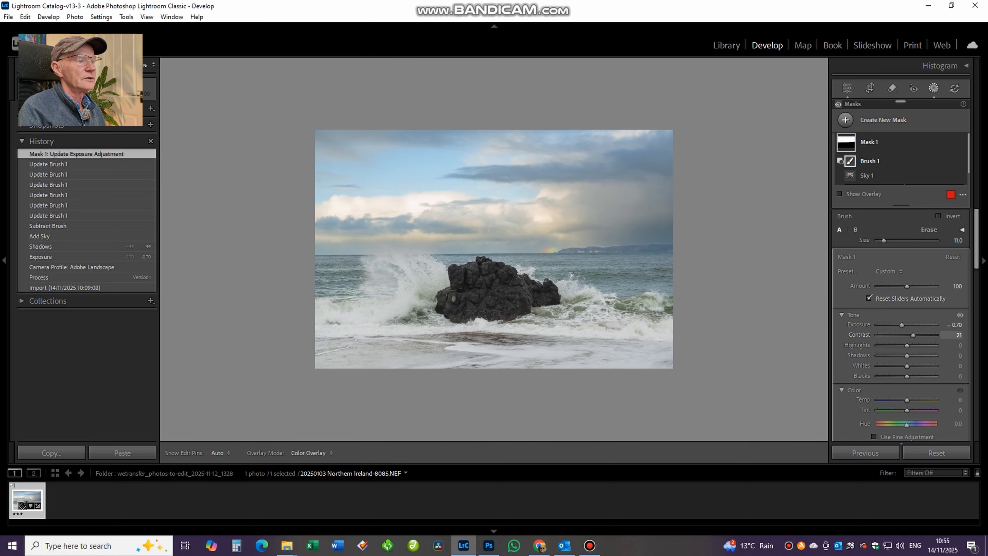
pyautogui.moveTo(912, 334); pyautogui.dragTo(912, 334)
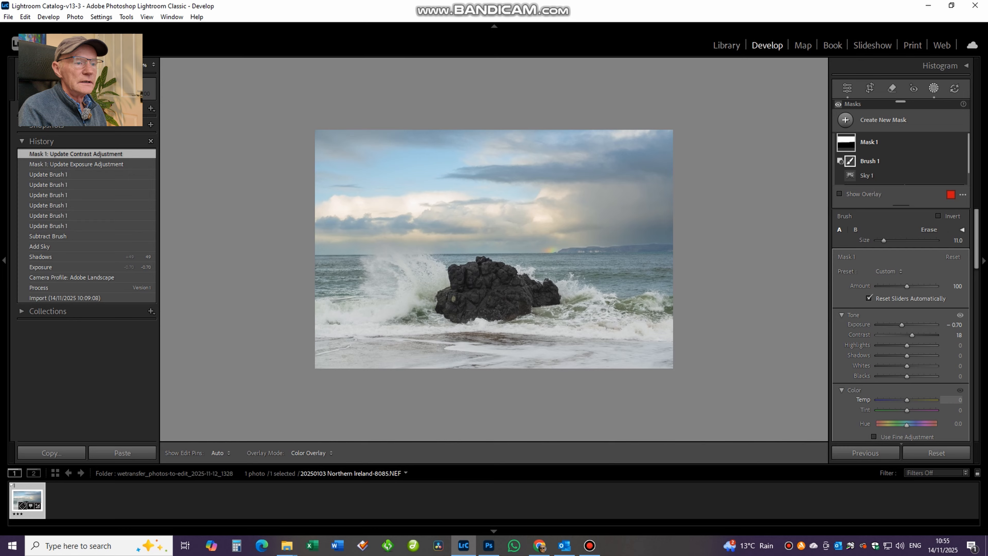
pyautogui.moveTo(907, 400); pyautogui.dragTo(902, 399)
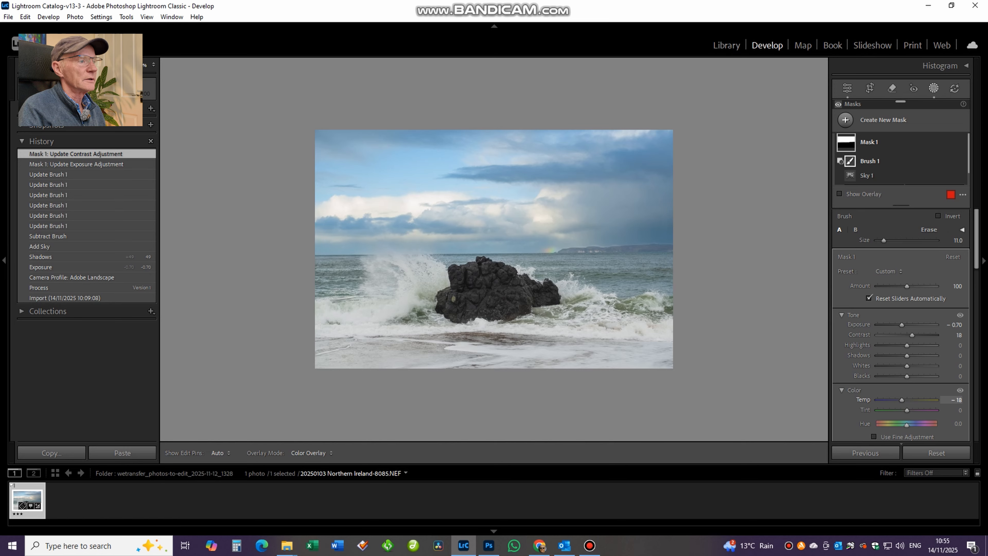
pyautogui.moveTo(901, 399); pyautogui.dragTo(901, 399)
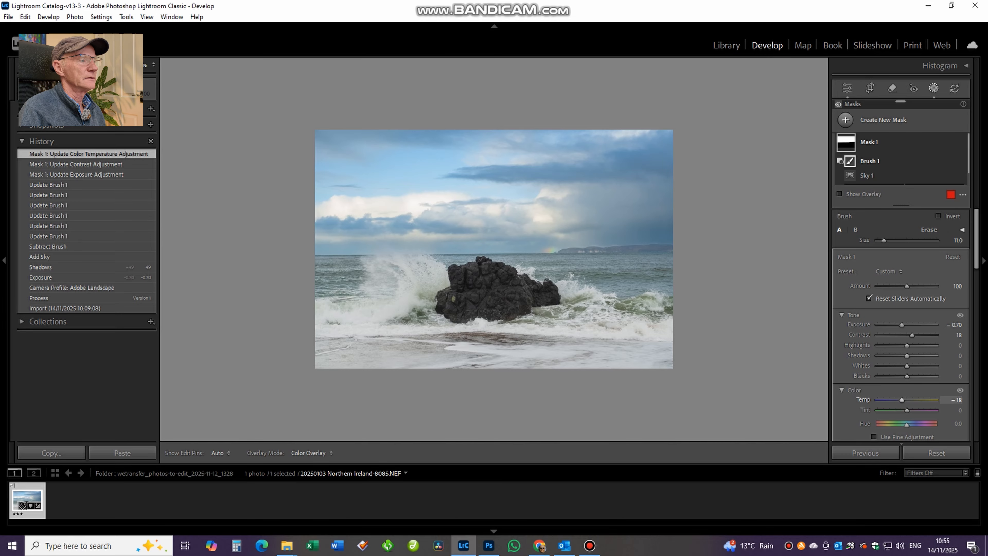
pyautogui.click(868, 143)
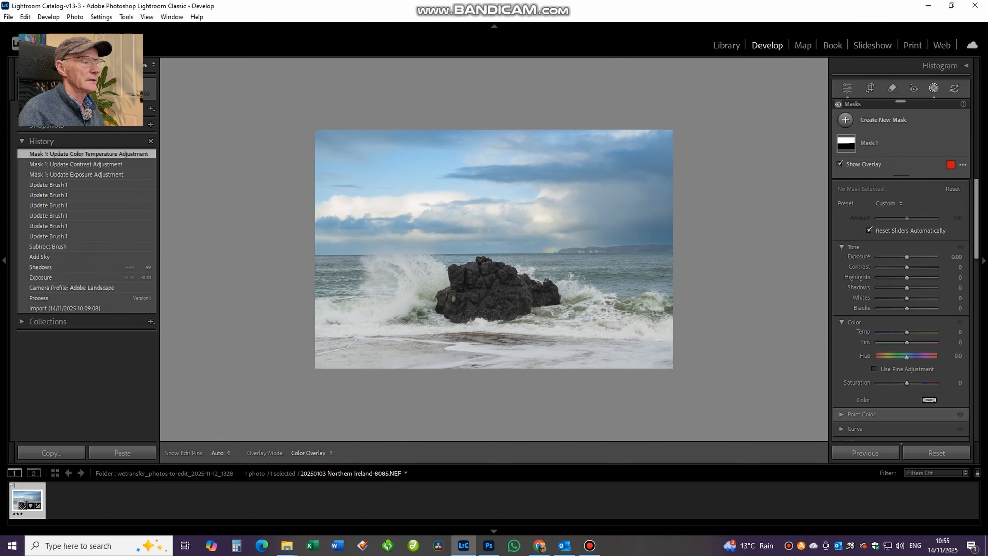
pyautogui.click(847, 88)
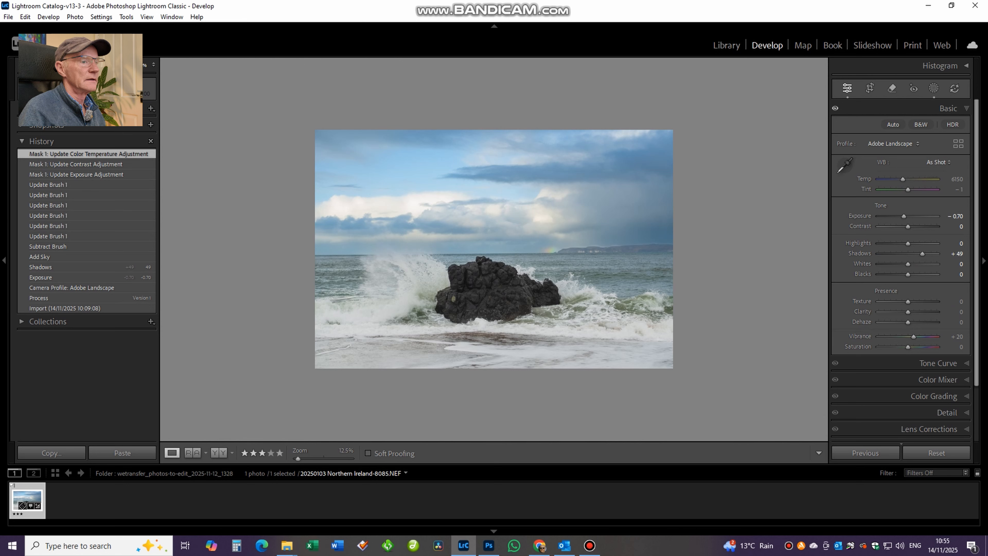
# Examine the skyline of the distant headland at 100% zoom for halos left by the sky mask.
pyautogui.click(667, 256)
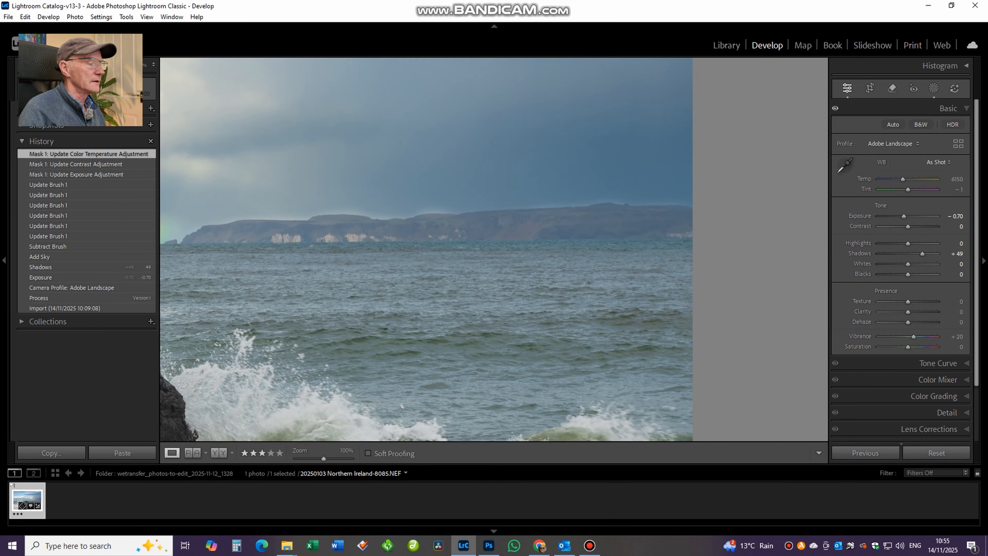
pyautogui.click(666, 256)
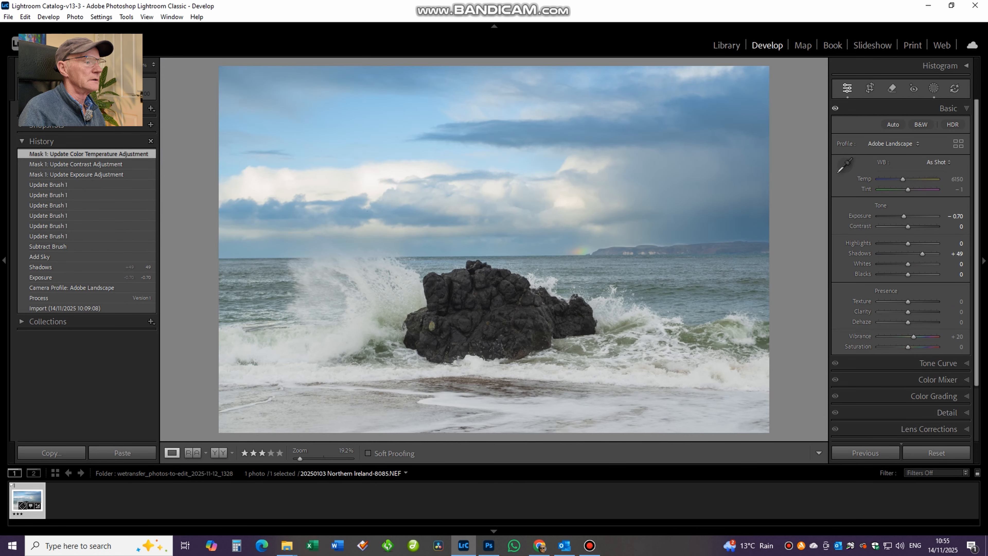
pyautogui.click(488, 291)
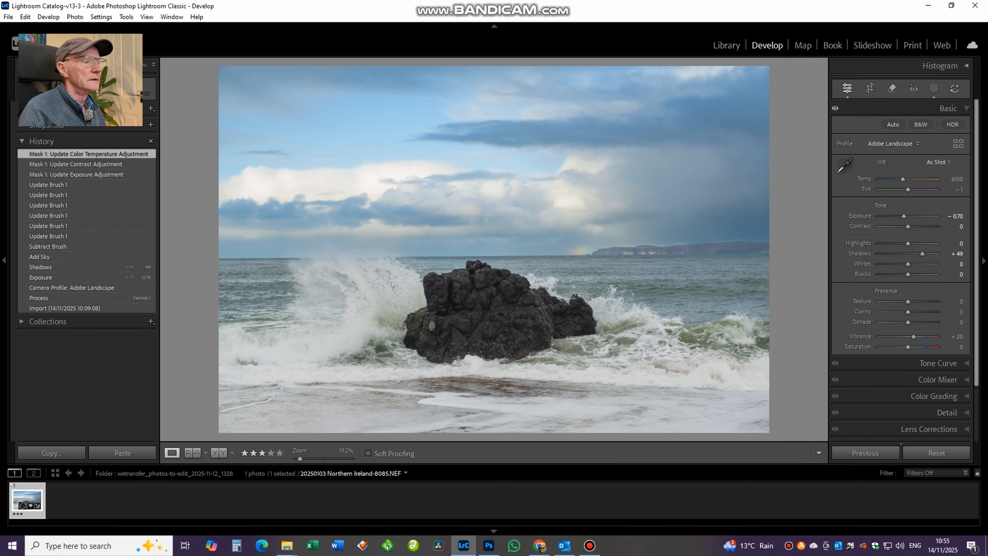
pyautogui.click(661, 246)
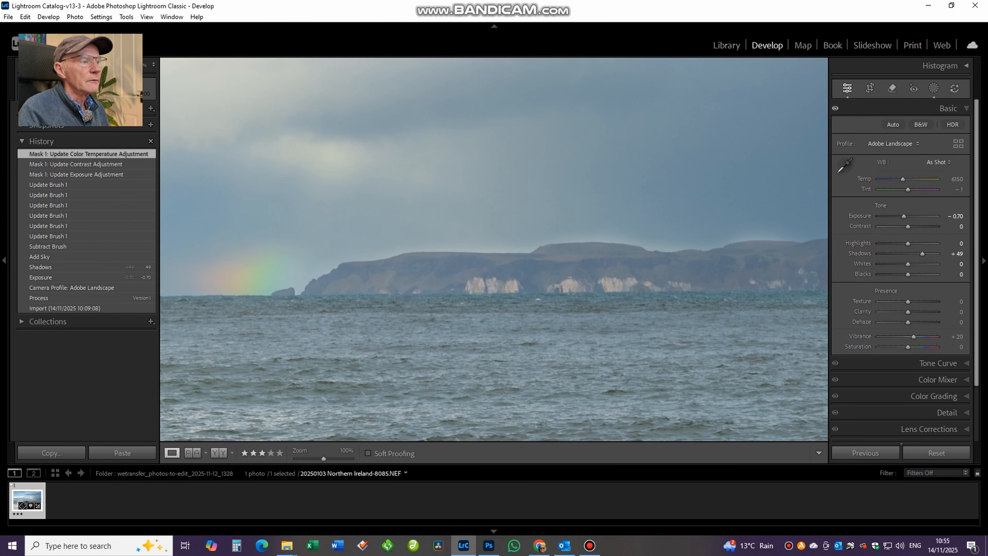
pyautogui.moveTo(661, 247)
pyautogui.mouseDown()
pyautogui.moveTo(476, 249)
pyautogui.moveTo(653, 253)
pyautogui.moveTo(499, 243)
pyautogui.mouseUp()
# Try to add a size 7 brush stroke to the sky mask along the dip in the headland's skyline.
pyautogui.click(933, 89)
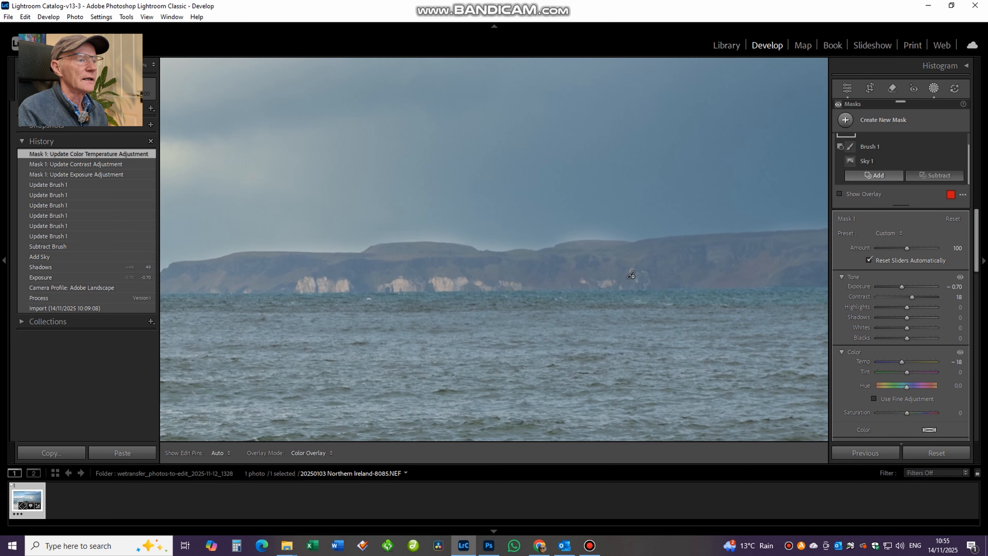
pyautogui.click(874, 175)
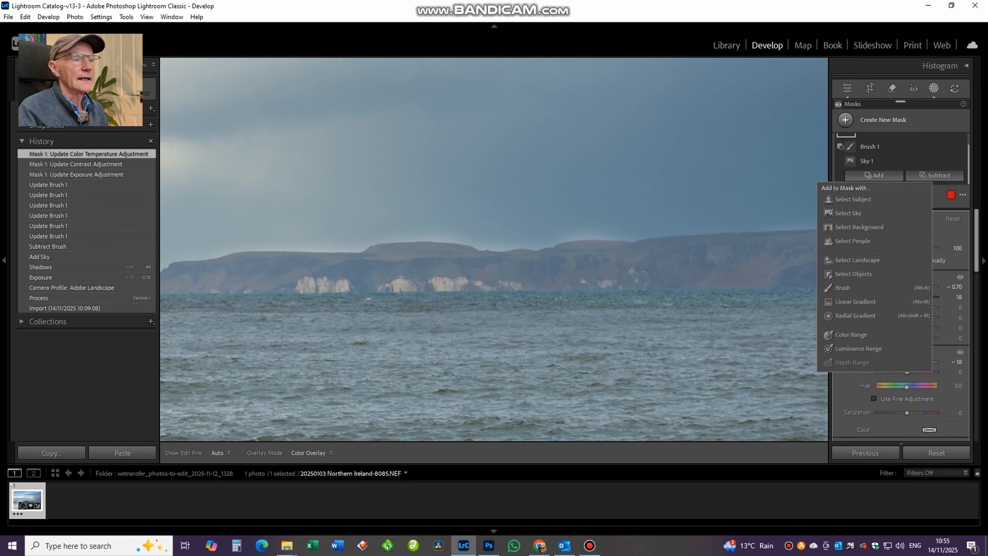
pyautogui.click(842, 288)
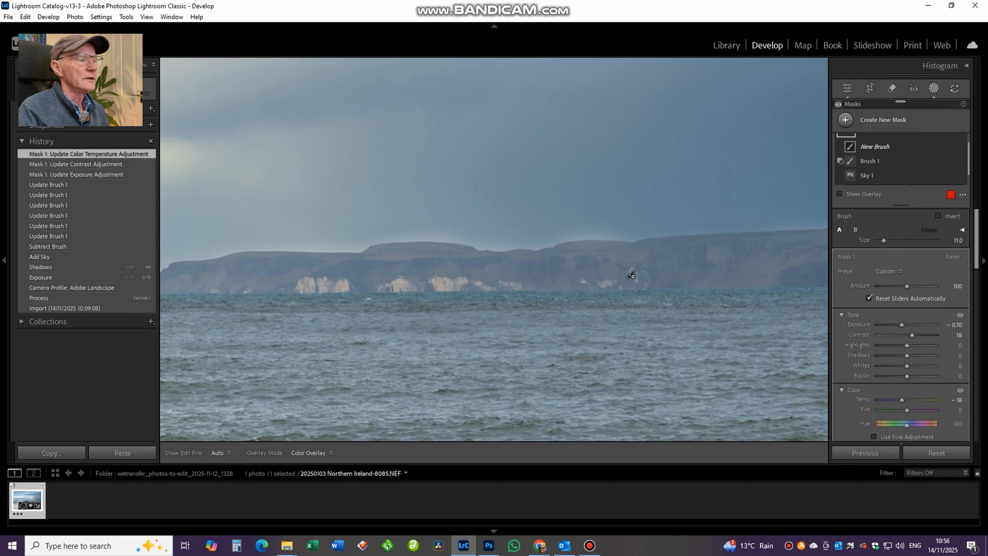
pyautogui.hotkey('ctrl', '=')
pyautogui.hotkey('ctrl', '=')
pyautogui.press('[')
pyautogui.press('[')
pyautogui.press('[')
pyautogui.press('[')
pyautogui.moveTo(517, 214)
pyautogui.mouseDown()
pyautogui.moveTo(385, 194)
pyautogui.moveTo(395, 204)
pyautogui.moveTo(328, 160)
pyautogui.moveTo(435, 171)
pyautogui.moveTo(524, 221)
pyautogui.mouseUp()
pyautogui.hotkey('ctrl', 'z')
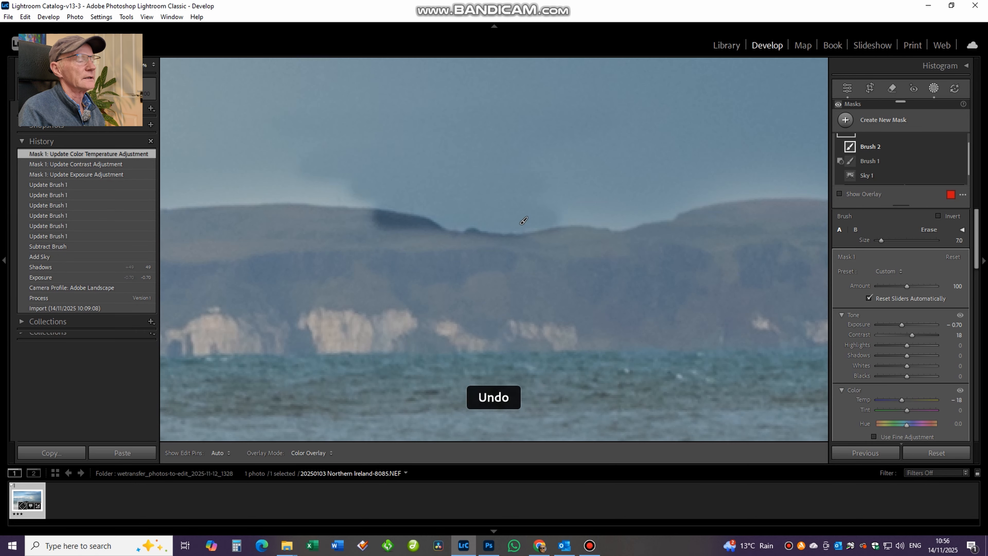
# Add a brush of size 17 to Mask 1 and paint over the pale halo along the headland's skyline.
pyautogui.click(874, 175)
pyautogui.click(877, 245)
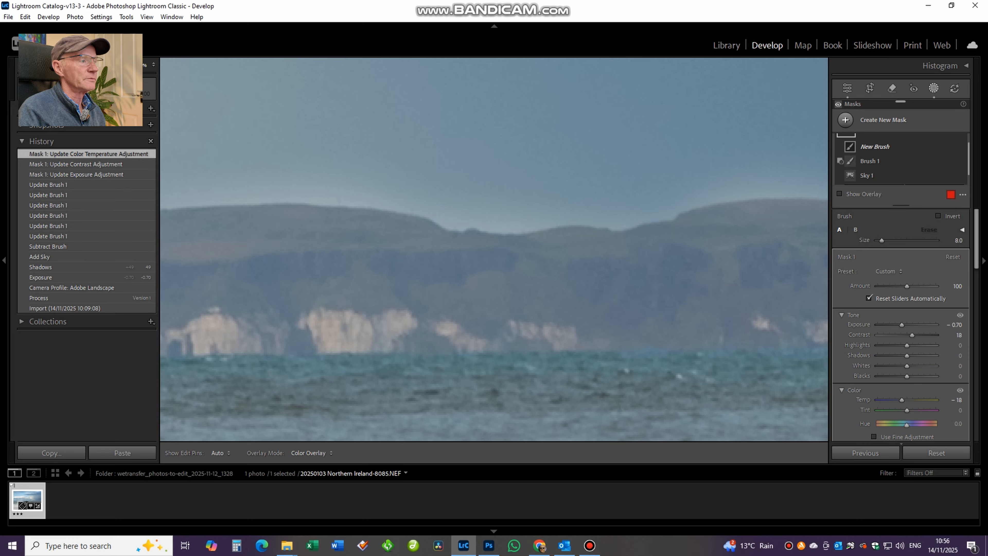
pyautogui.press(']')
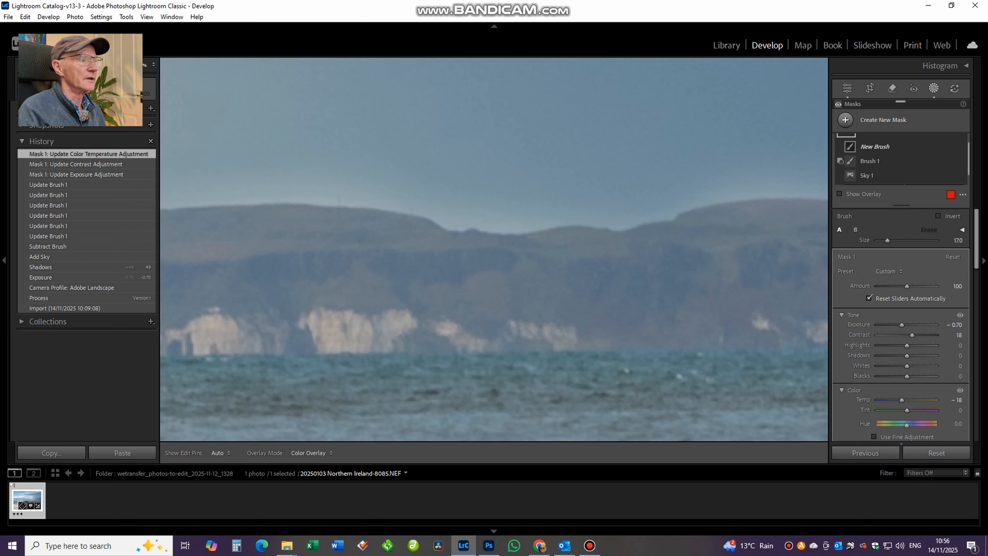
pyautogui.moveTo(525, 198)
pyautogui.mouseDown()
pyautogui.moveTo(385, 179)
pyautogui.moveTo(235, 189)
pyautogui.mouseUp()
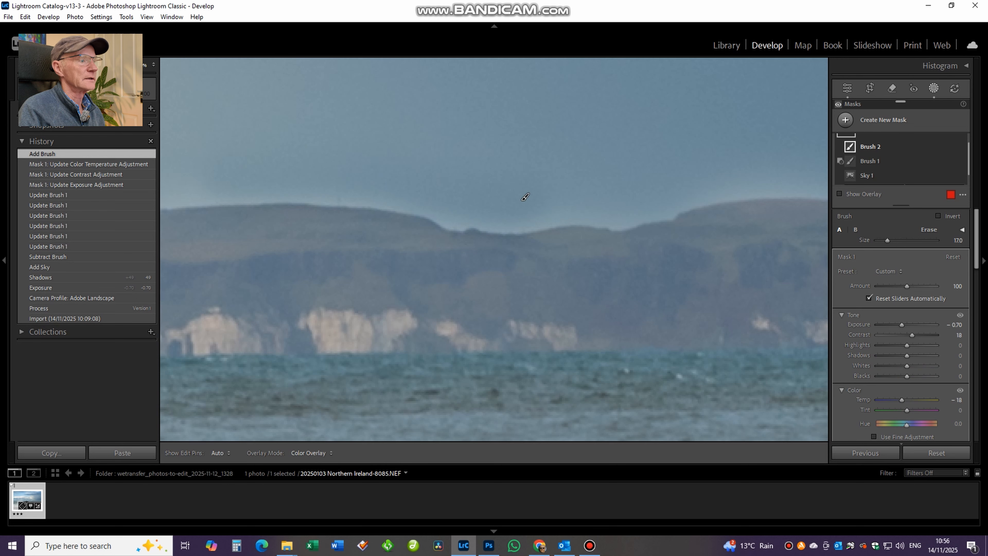
pyautogui.moveTo(525, 197)
pyautogui.mouseDown()
pyautogui.moveTo(544, 220)
pyautogui.moveTo(607, 220)
pyautogui.moveTo(723, 184)
pyautogui.mouseUp()
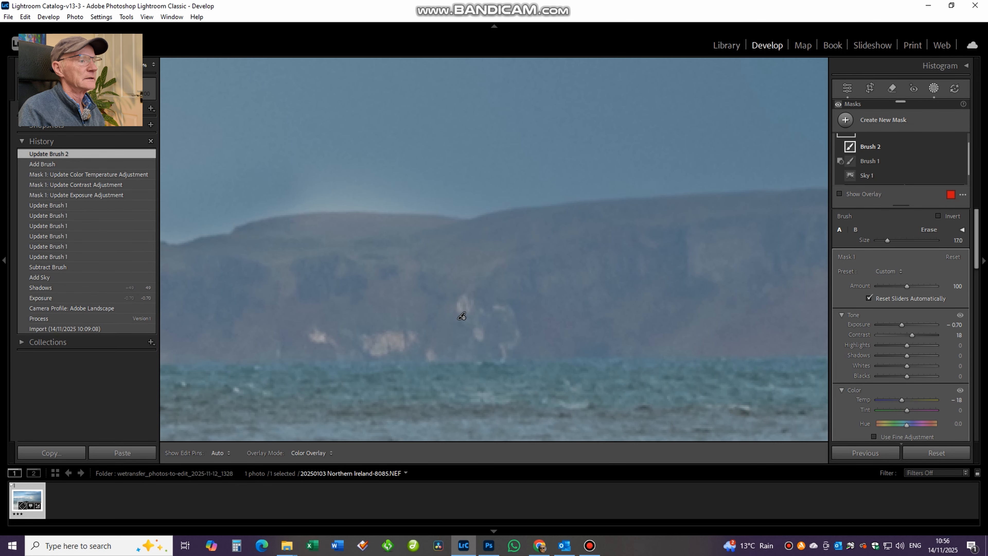
pyautogui.moveTo(295, 192); pyautogui.dragTo(766, 212)
pyautogui.moveTo(350, 202); pyautogui.dragTo(745, 217)
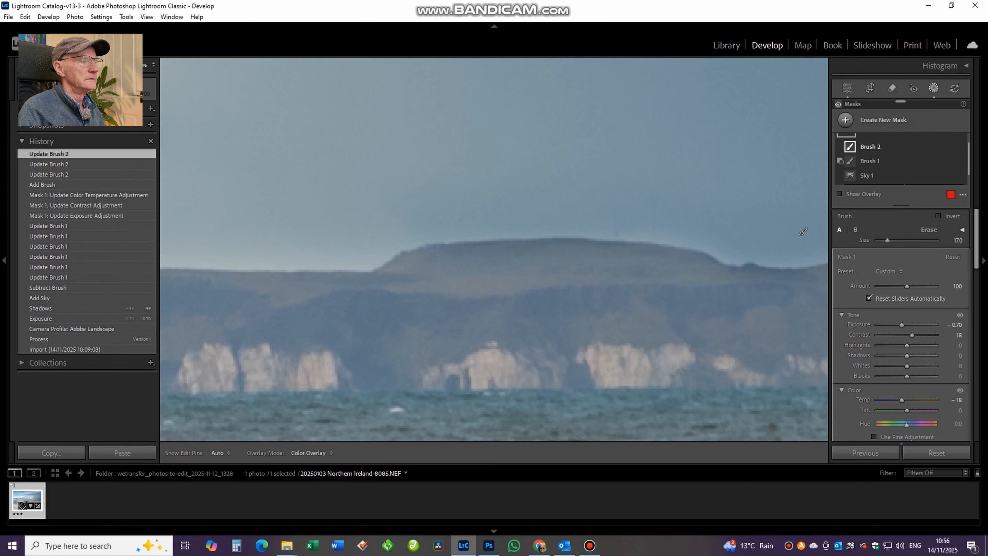
pyautogui.moveTo(483, 229); pyautogui.dragTo(771, 224)
pyautogui.moveTo(629, 237); pyautogui.dragTo(186, 260)
pyautogui.moveTo(389, 233); pyautogui.dragTo(707, 206)
# Enlarge the brush to 23, paint over the halo at the headland's seaward end beside the rainbow, and close the mask.
pyautogui.scroll(3, 583, 194)
pyautogui.moveTo(599, 202); pyautogui.dragTo(373, 241)
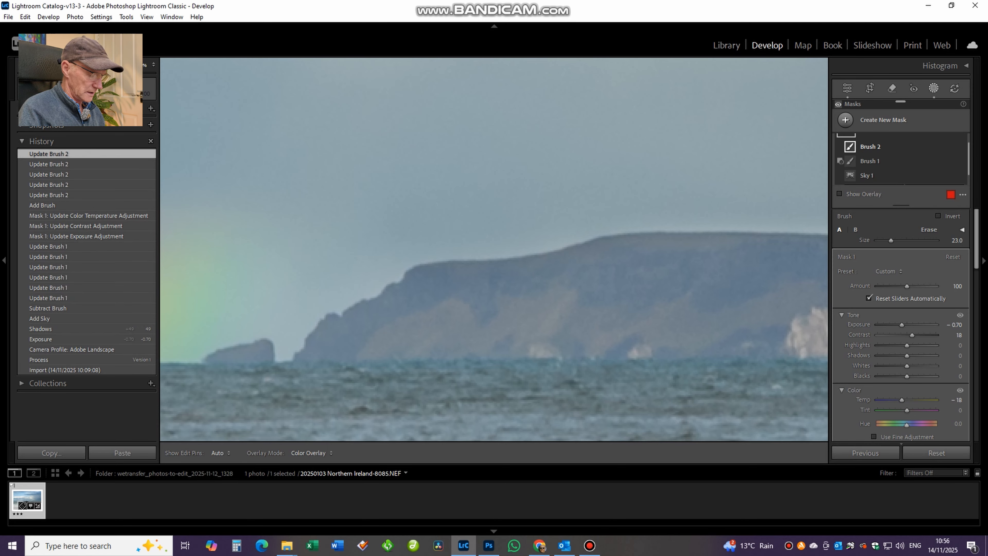
pyautogui.moveTo(334, 273); pyautogui.dragTo(633, 217)
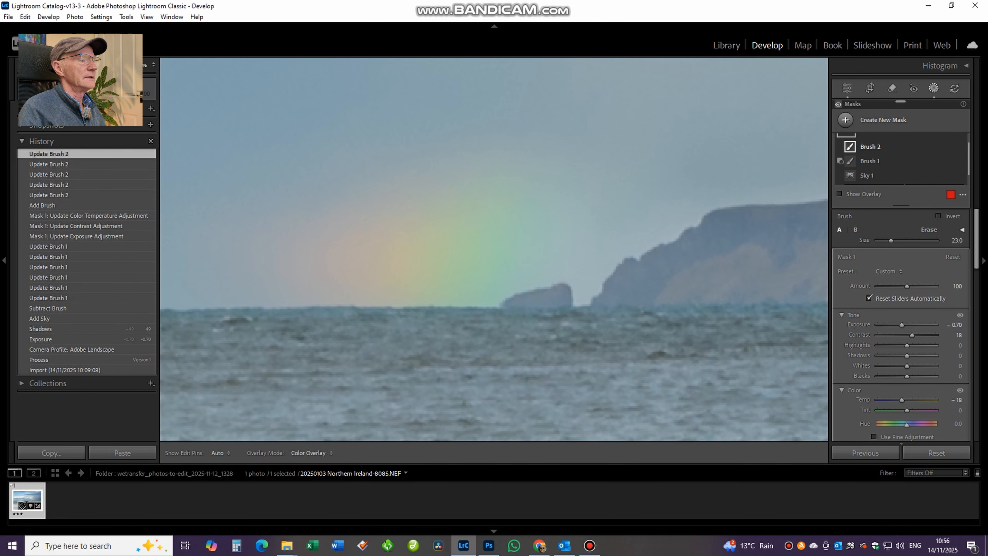
pyautogui.press('h')
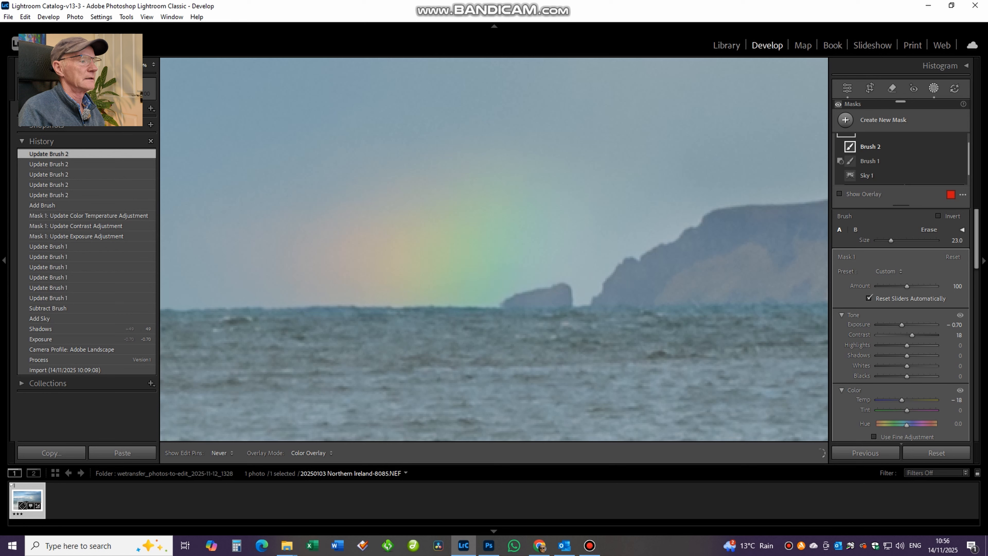
pyautogui.hotkey('ctrl', 'z')
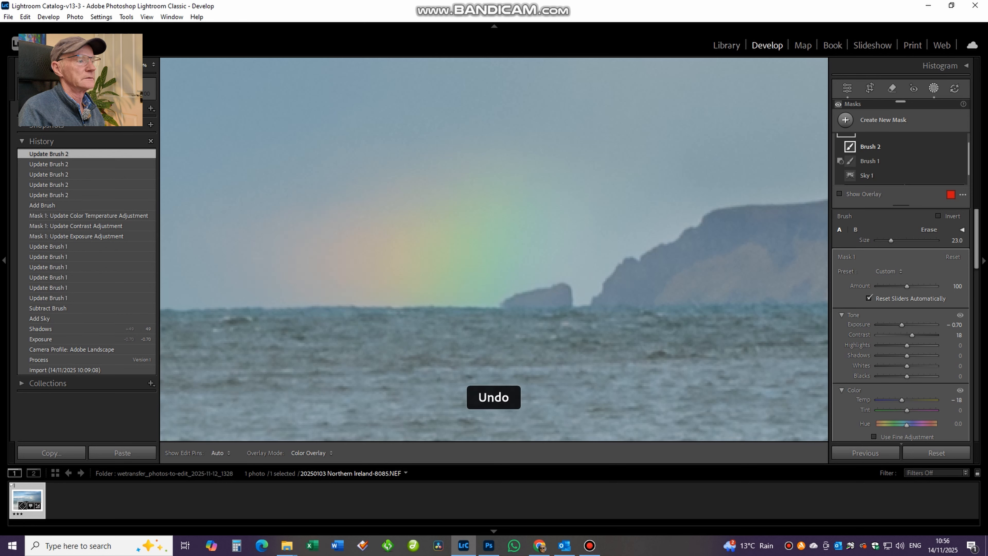
pyautogui.press('h')
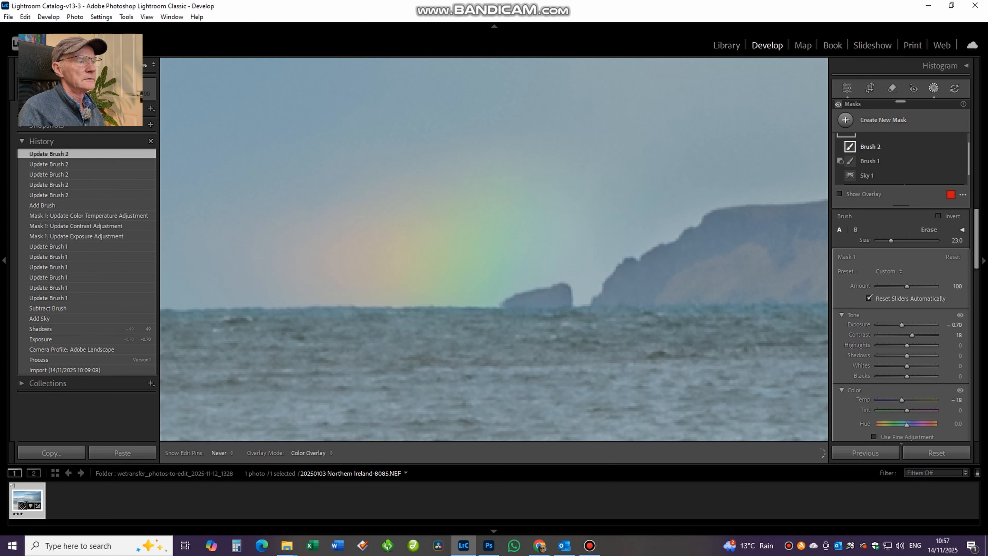
pyautogui.moveTo(701, 227); pyautogui.dragTo(726, 212)
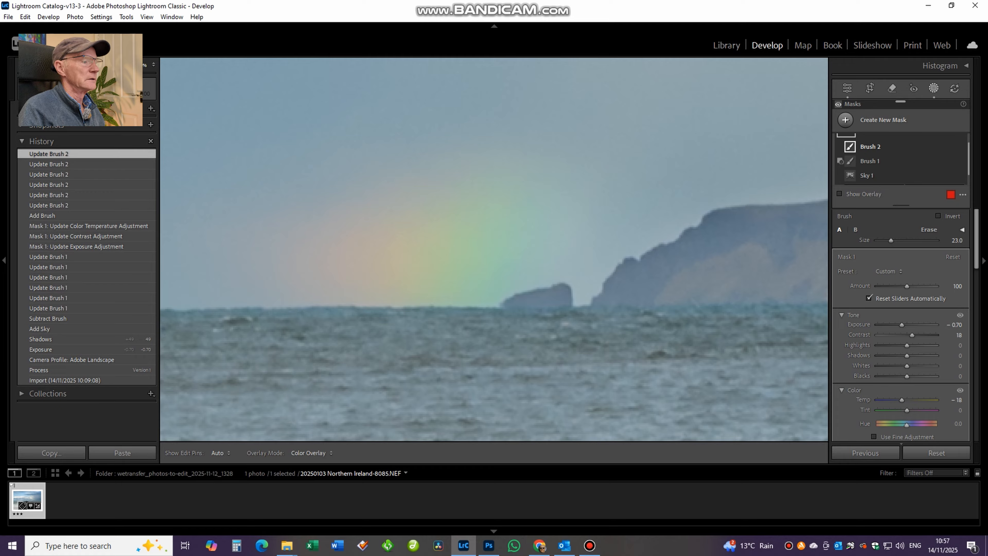
pyautogui.press('Escape')
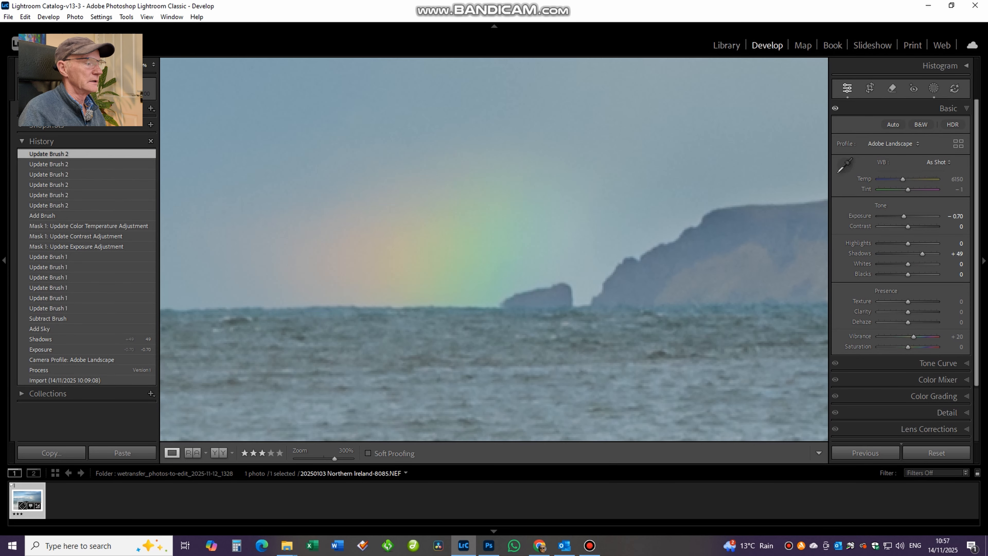
pyautogui.hotkey('ctrl', '-')
pyautogui.hotkey('ctrl', '-')
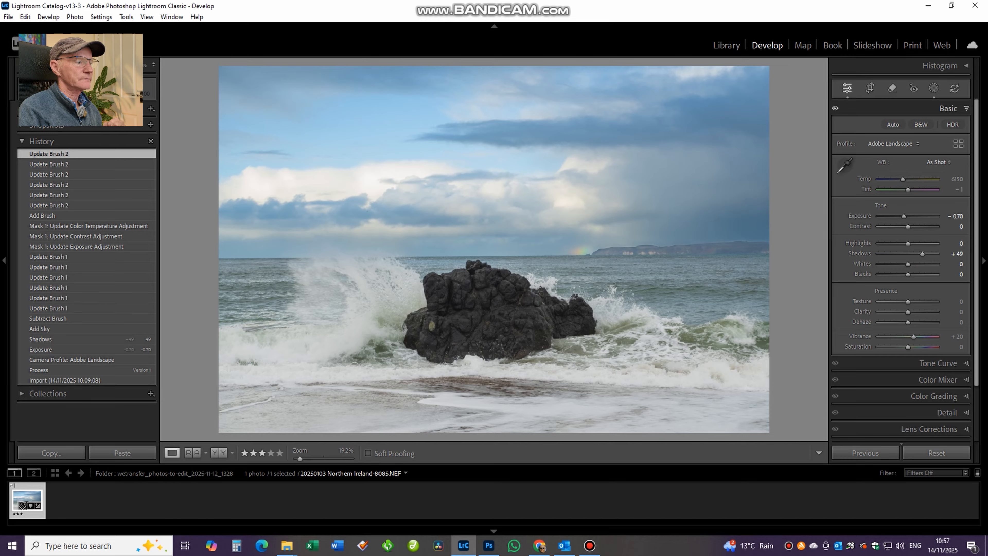
# Create a Select Subject mask on the sea rock and raise its exposure to 0.42.
pyautogui.click(934, 89)
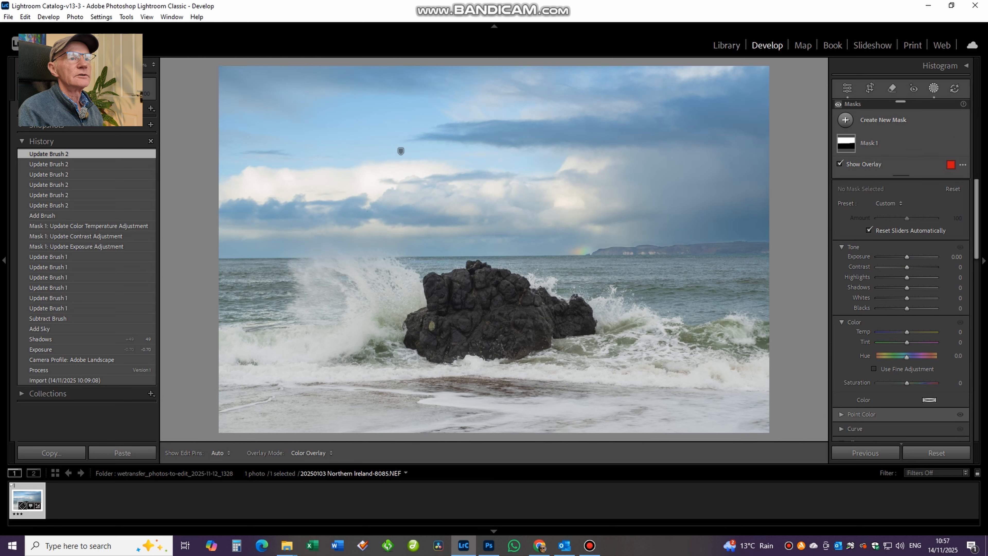
pyautogui.click(845, 120)
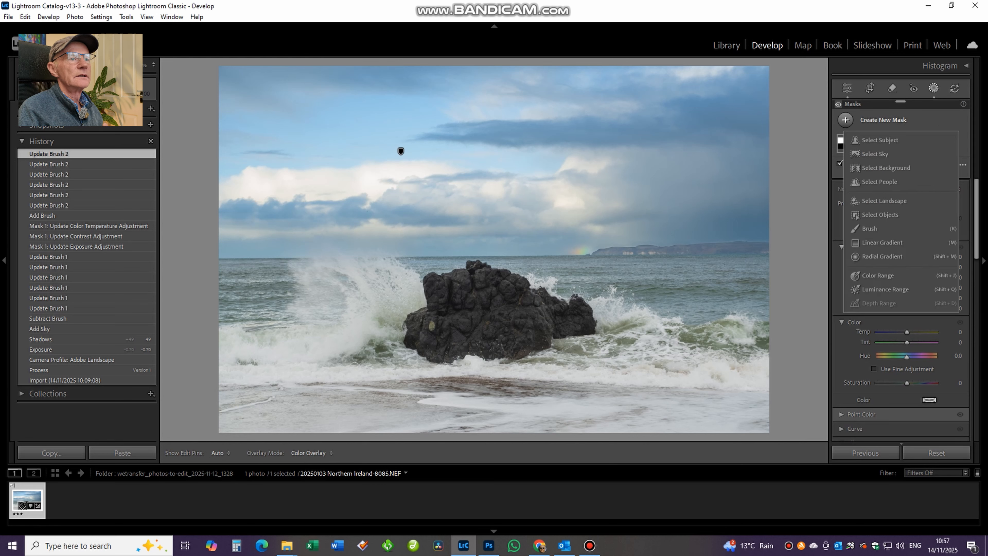
pyautogui.click(881, 140)
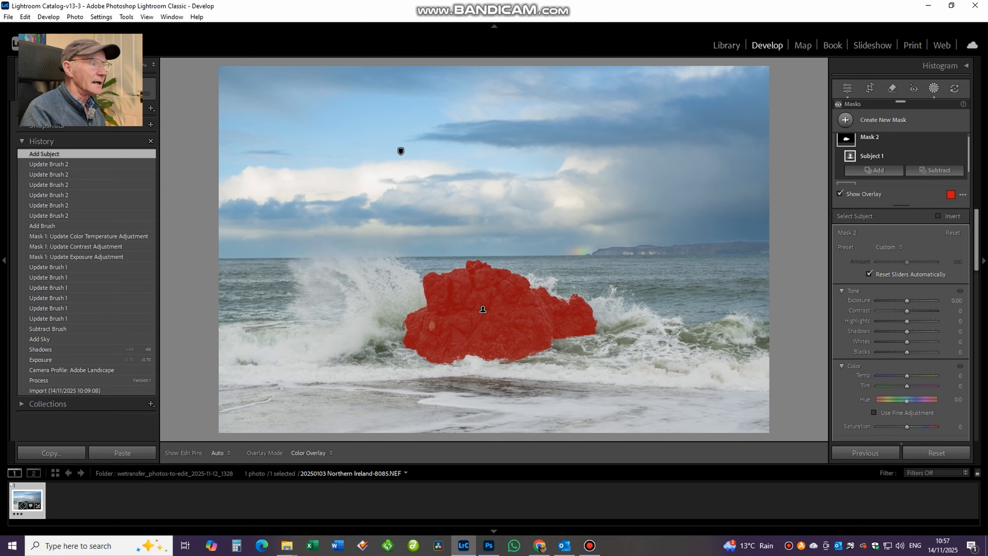
pyautogui.moveTo(907, 301); pyautogui.dragTo(909, 301)
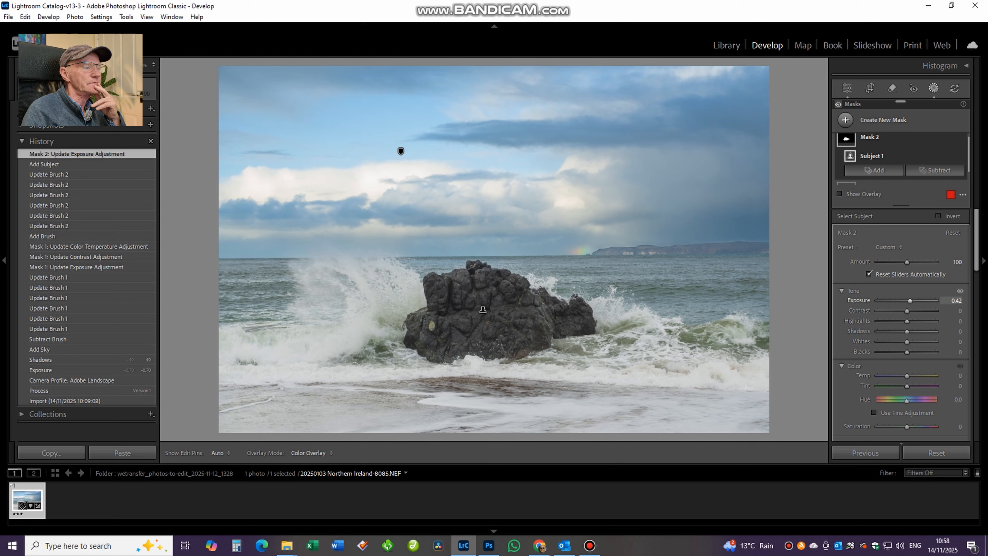
# Create a linear gradient mask from the top of the sky to just above the horizon and slightly reduce its exposure.
pyautogui.click(845, 120)
pyautogui.click(879, 201)
pyautogui.moveTo(496, 70); pyautogui.dragTo(499, 230)
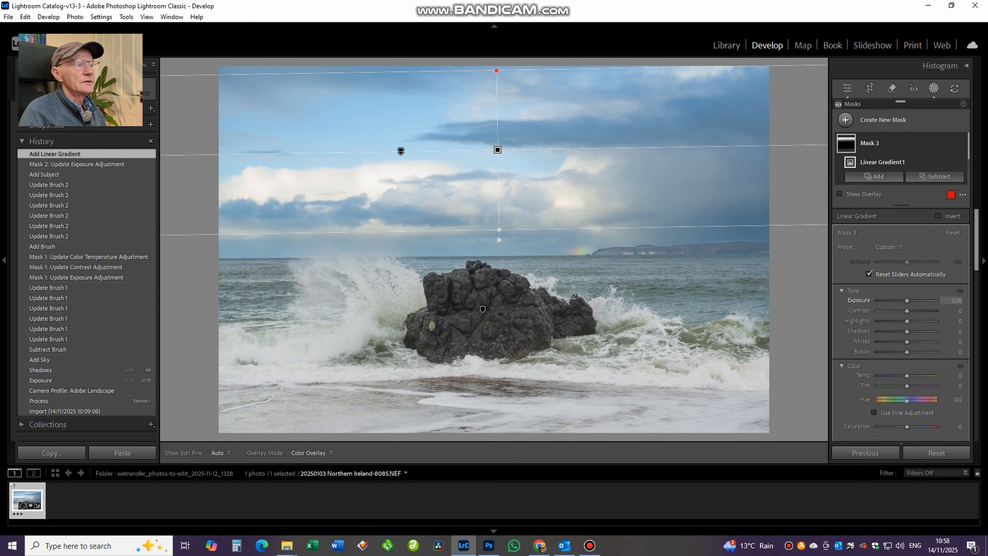
pyautogui.moveTo(907, 301)
pyautogui.mouseDown()
pyautogui.moveTo(895, 300)
pyautogui.moveTo(903, 300)
pyautogui.mouseUp()
pyautogui.click(933, 88)
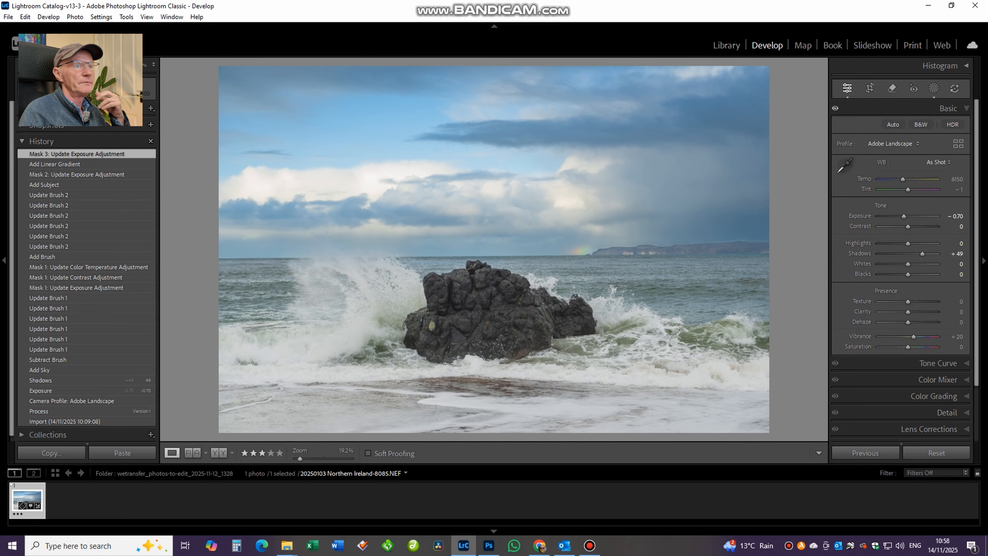
# Display the histogram and set the photo's whites to +25 and blacks to -47.
pyautogui.click(965, 66)
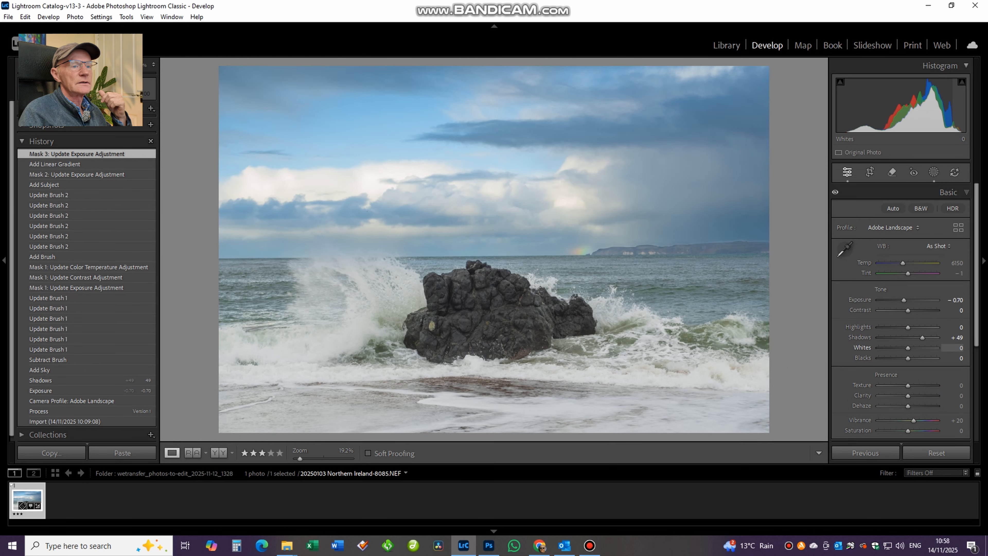
pyautogui.moveTo(910, 348); pyautogui.dragTo(913, 347)
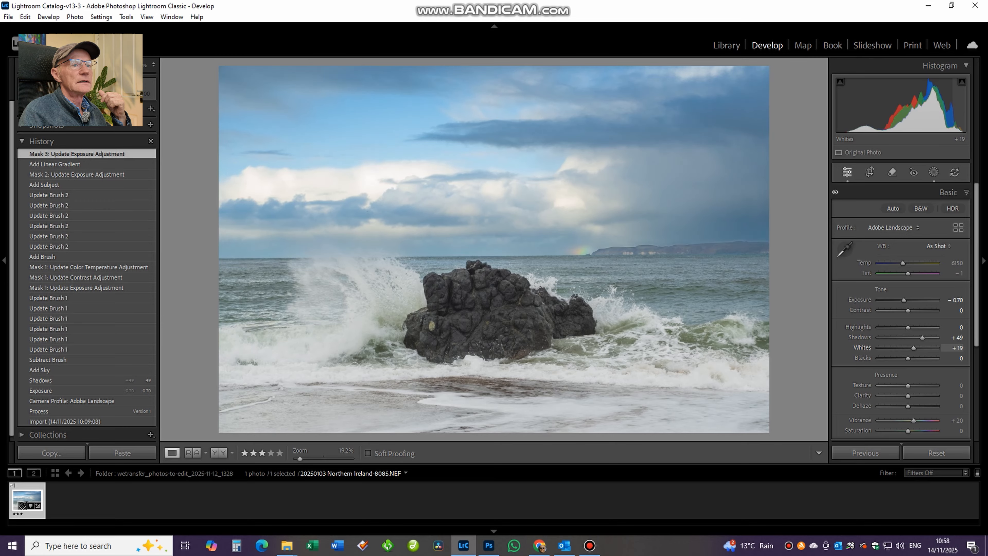
pyautogui.moveTo(913, 348); pyautogui.dragTo(893, 357)
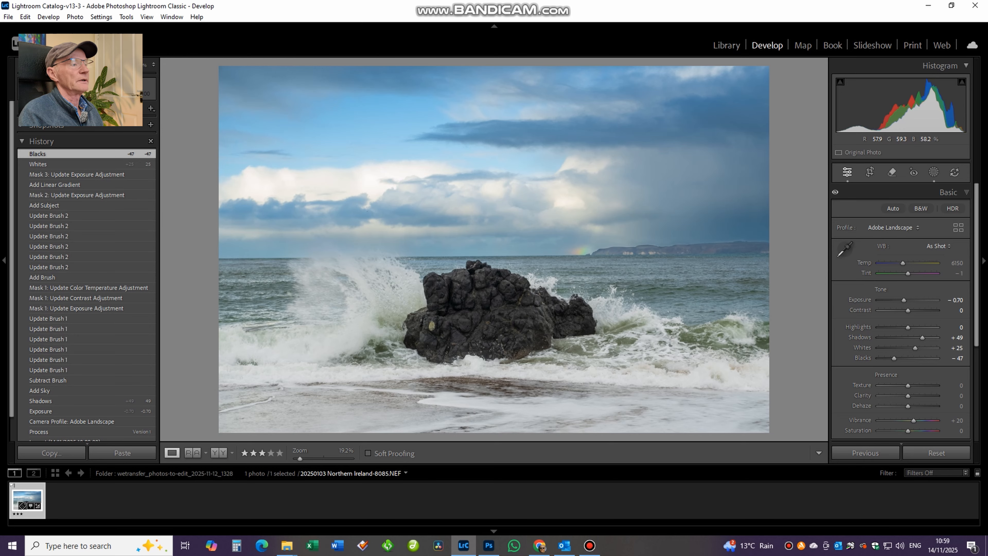
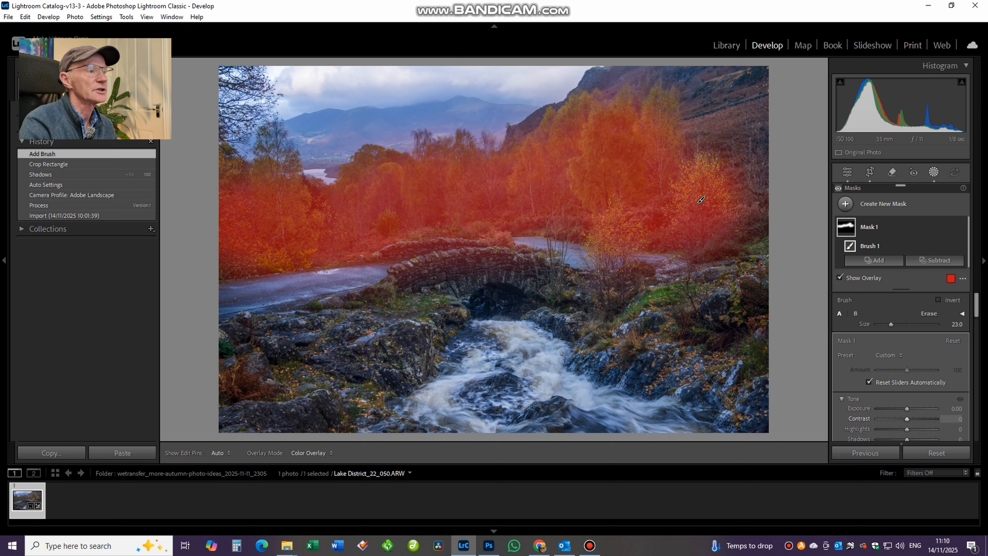
# Hide the overlay of the autumn trees' brush mask, set its exposure to 0.63, contrast to 19 and shadows to -2, and close it.
pyautogui.press('o')
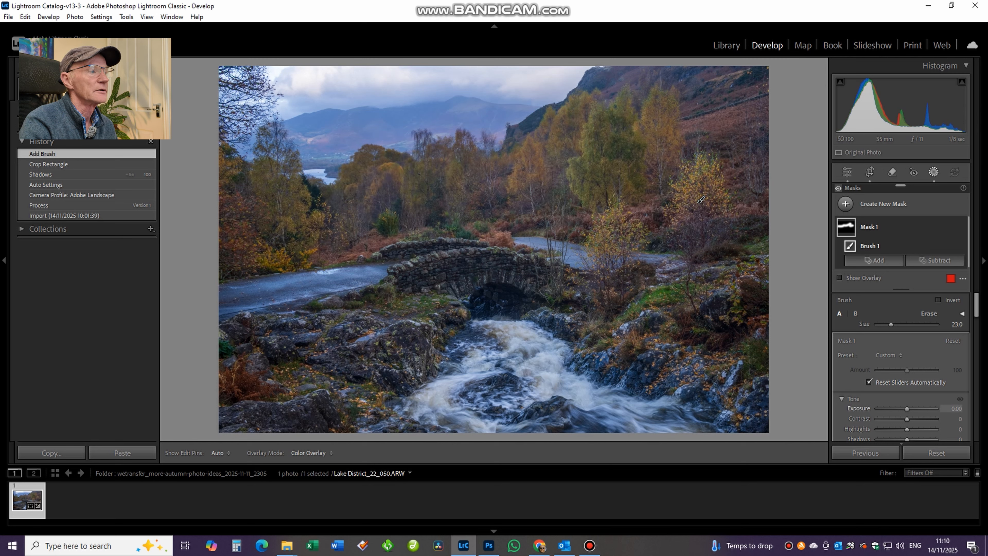
pyautogui.press('=')
pyautogui.press('=')
pyautogui.press('=')
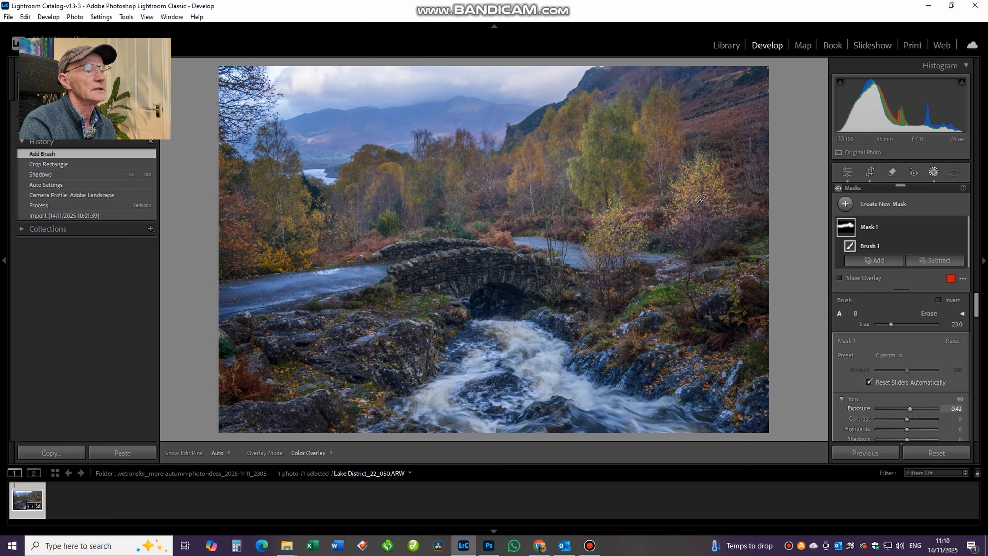
pyautogui.moveTo(910, 408); pyautogui.dragTo(911, 408)
pyautogui.scroll(-3, 900, 369)
pyautogui.moveTo(907, 359); pyautogui.dragTo(906, 359)
pyautogui.moveTo(906, 338); pyautogui.dragTo(913, 338)
pyautogui.moveTo(912, 328); pyautogui.dragTo(911, 328)
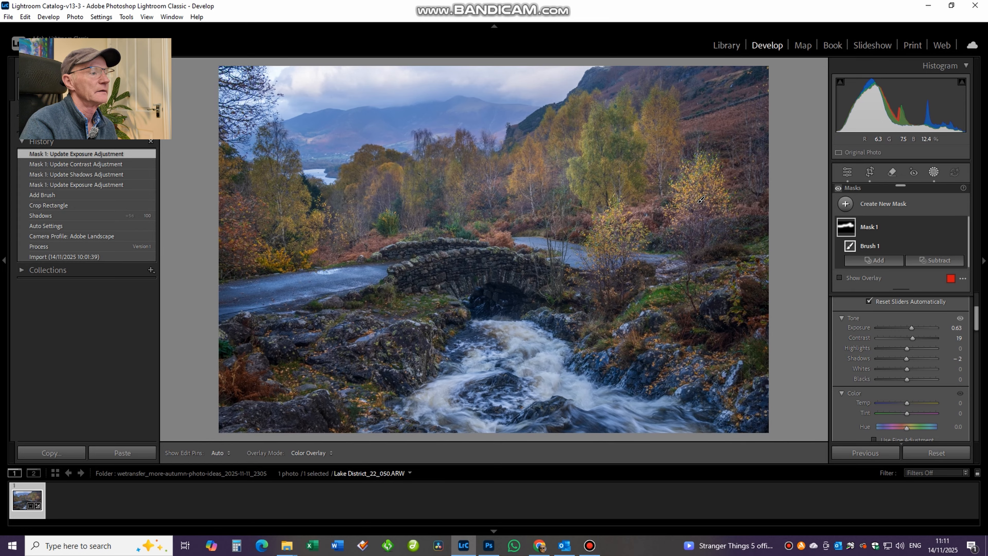
pyautogui.press('Escape')
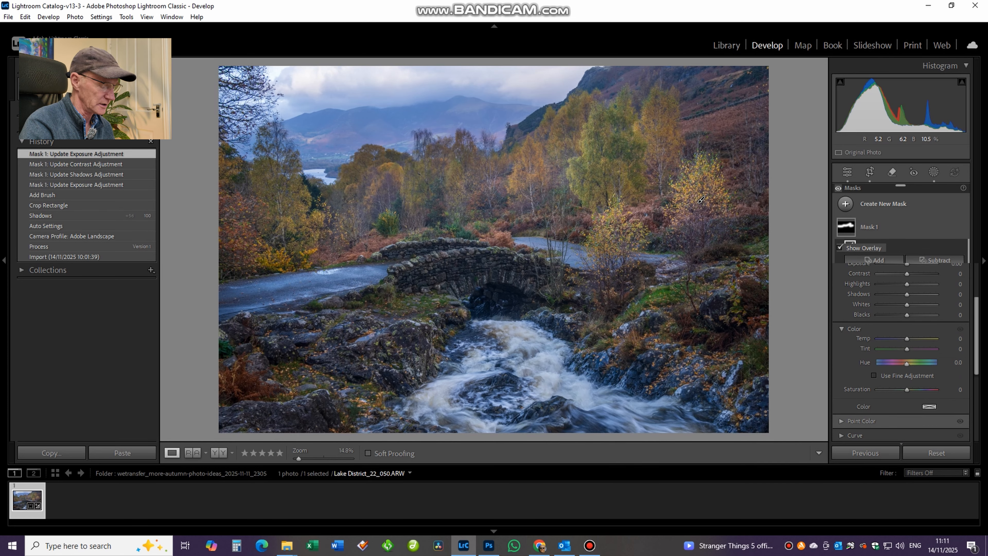
# Create a new brush mask with the brush size at 11 and paint over the stone bridge and its arch.
pyautogui.press('k')
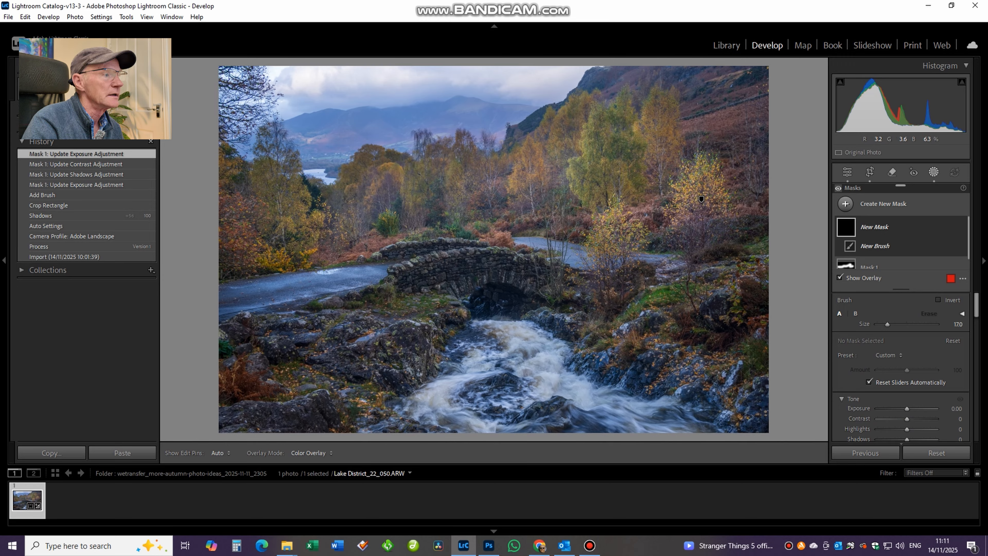
pyautogui.scroll(-6, 493, 272)
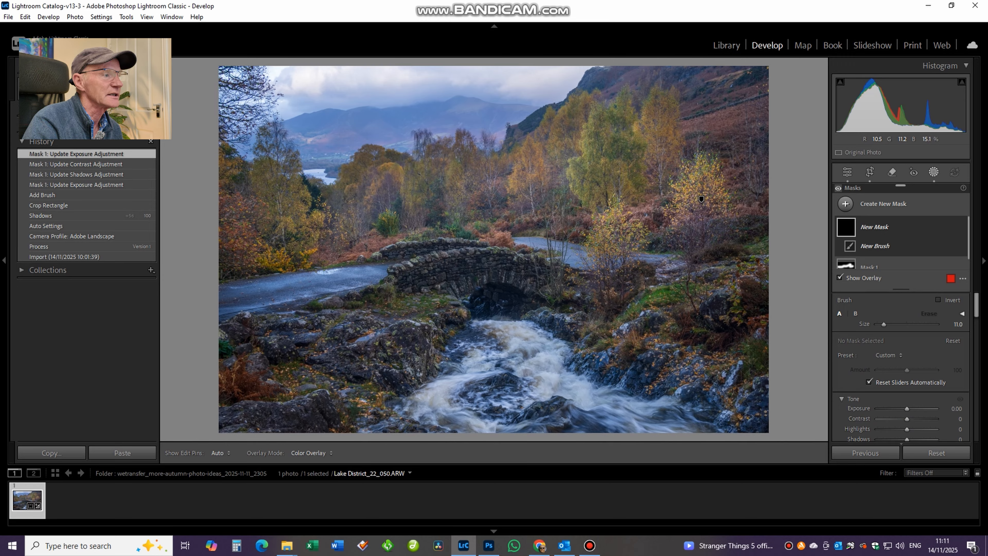
pyautogui.moveTo(393, 277)
pyautogui.mouseDown()
pyautogui.moveTo(536, 292)
pyautogui.moveTo(490, 300)
pyautogui.mouseUp()
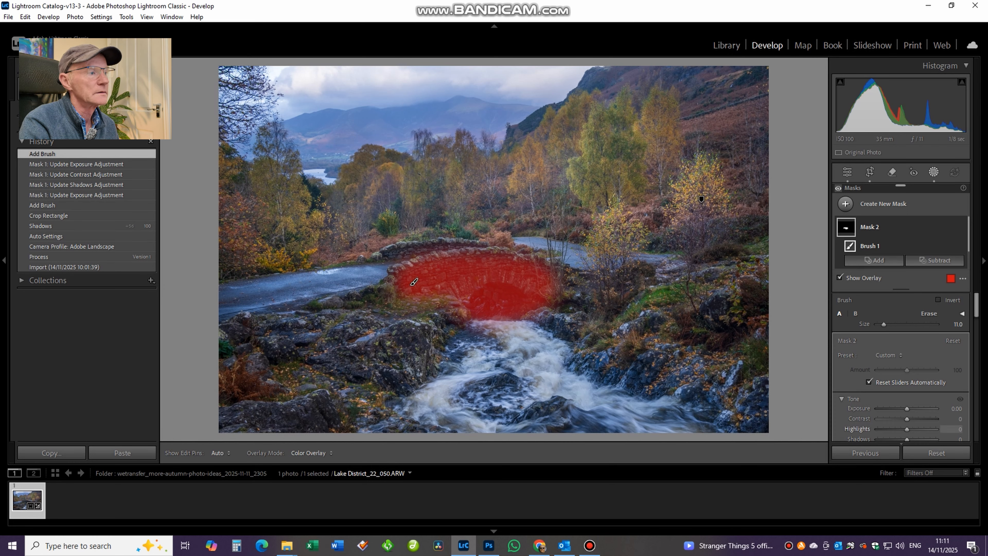
# Hide the bridge mask's overlay and set its exposure to 0.49, shadows to 21, whites to 23 and blacks to -9.
pyautogui.press('o')
pyautogui.moveTo(906, 408); pyautogui.dragTo(910, 409)
pyautogui.scroll(-2, 906, 408)
pyautogui.moveTo(906, 378); pyautogui.dragTo(913, 378)
pyautogui.moveTo(906, 388); pyautogui.dragTo(904, 398)
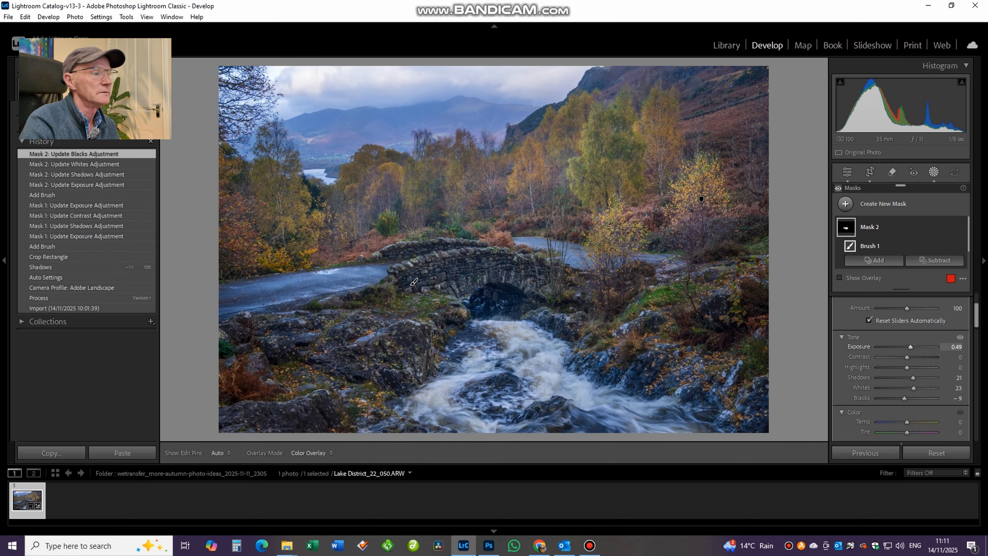
pyautogui.moveTo(910, 346); pyautogui.dragTo(910, 346)
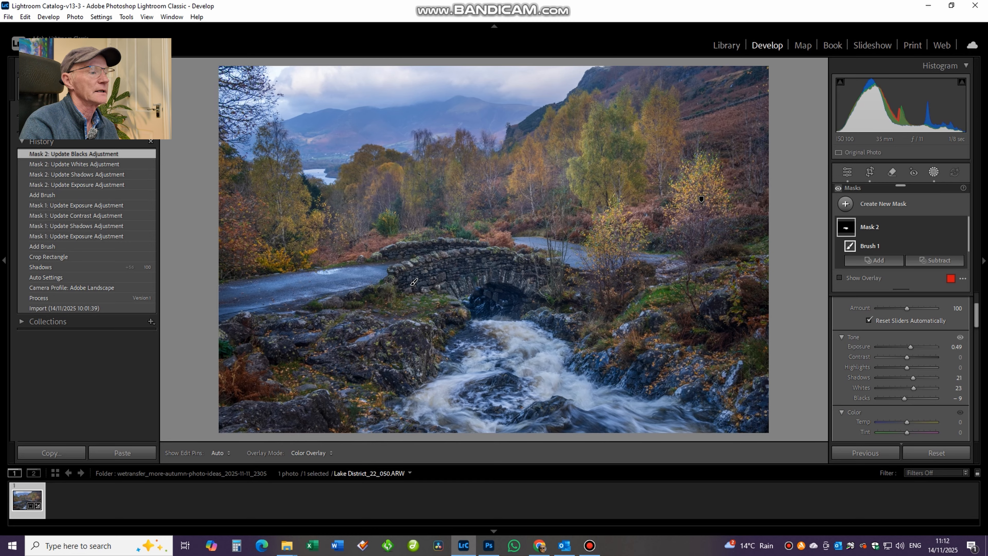
# Apply a post-crop vignette with an amount of -12 in the Effects settings and close masking.
pyautogui.moveTo(976, 315); pyautogui.dragTo(976, 428)
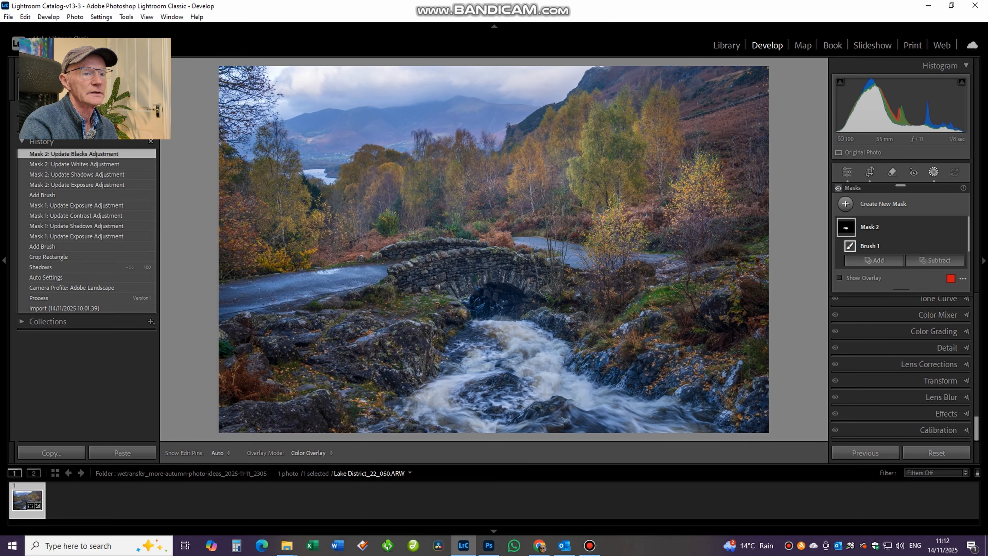
pyautogui.click(946, 413)
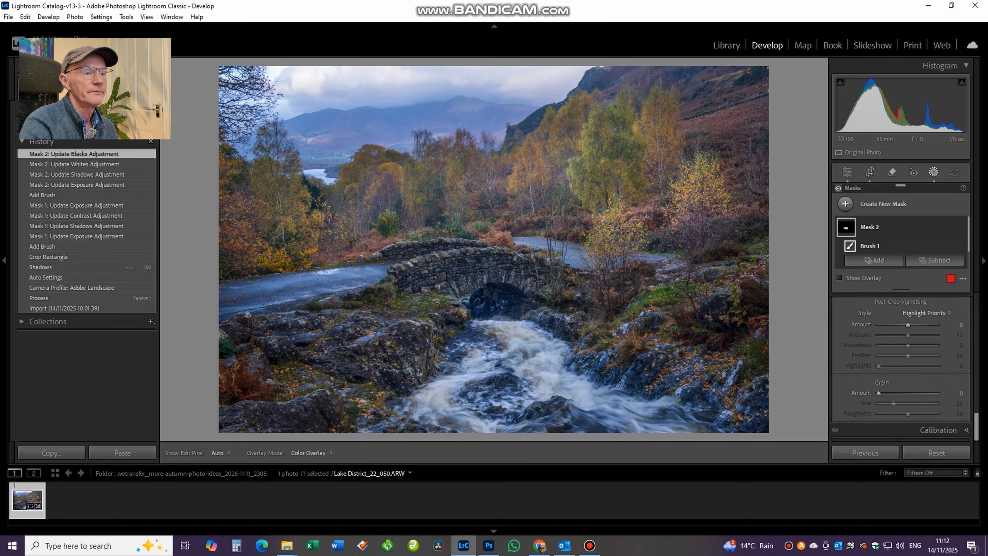
pyautogui.moveTo(908, 324); pyautogui.dragTo(904, 324)
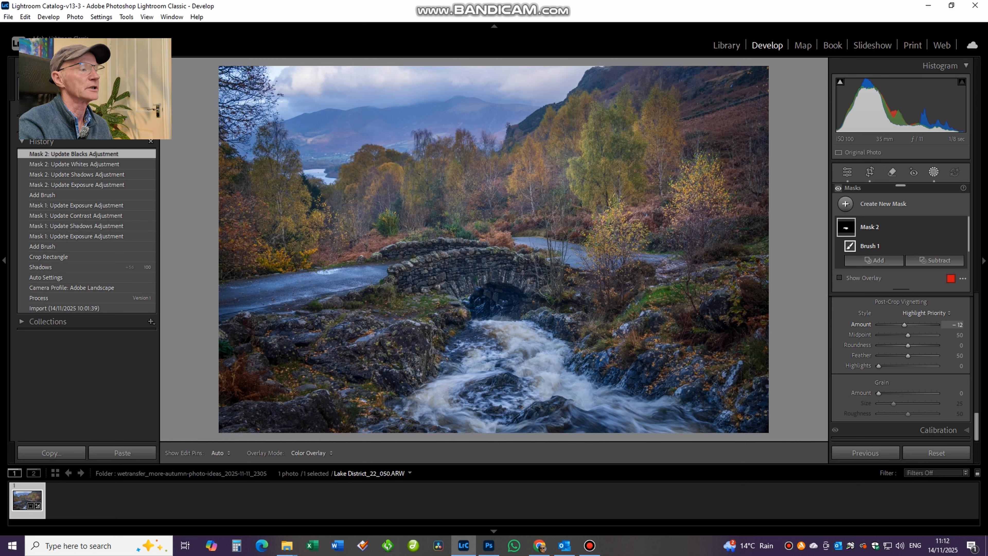
pyautogui.moveTo(904, 325); pyautogui.dragTo(905, 325)
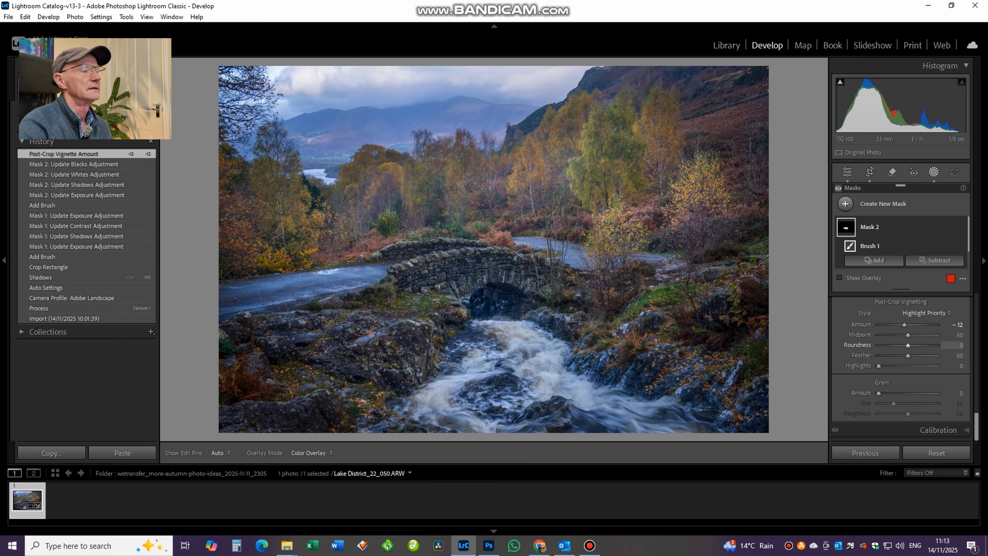
pyautogui.click(933, 172)
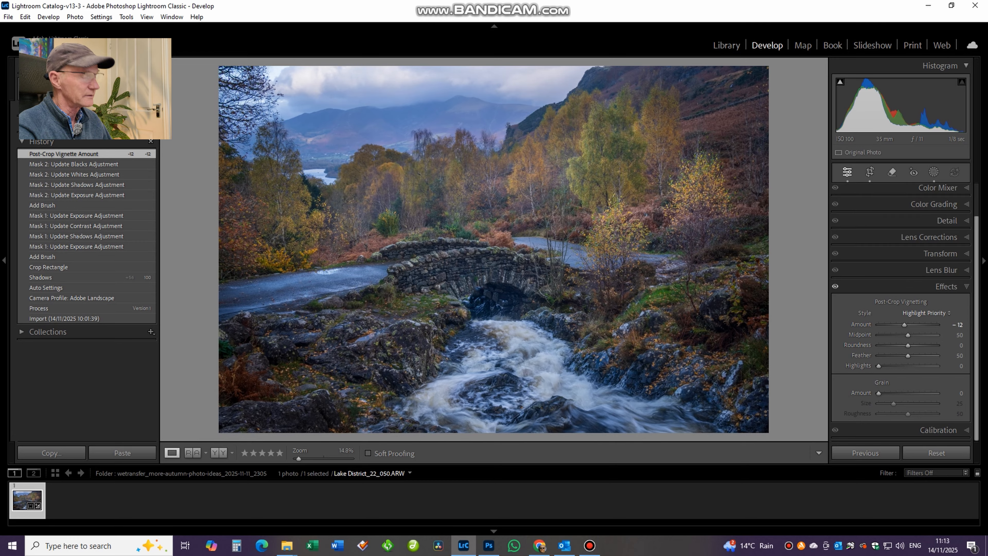